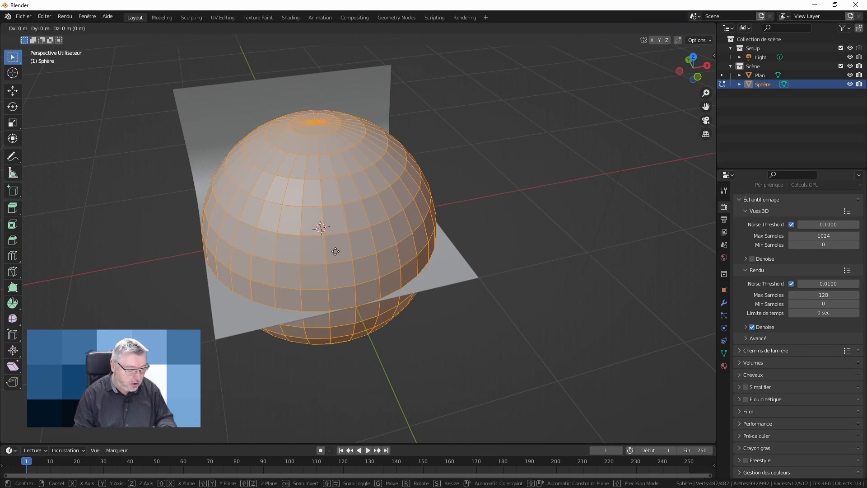
Step: Raise the sphere's mesh 1 m along Z in Edit Mode, and scale the whole sphere object to 0.25 in Object Mode
type("z1")
key("Return")
key("Tab")
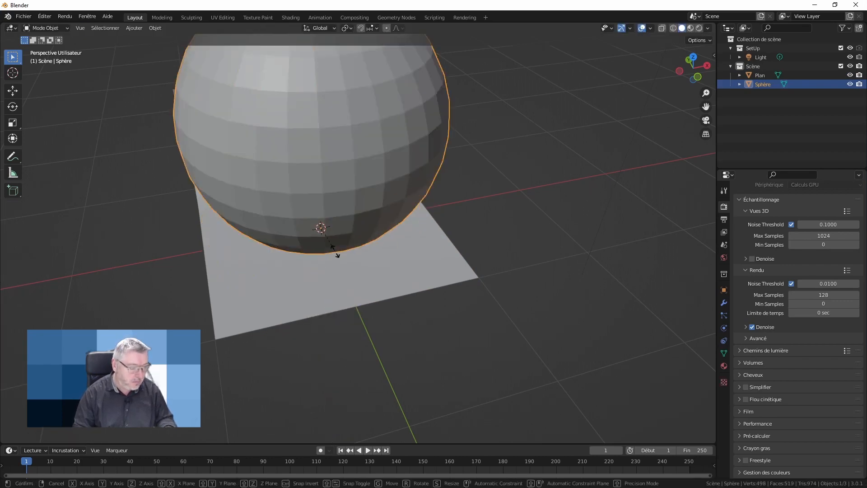
type("s.25")
key("Return")
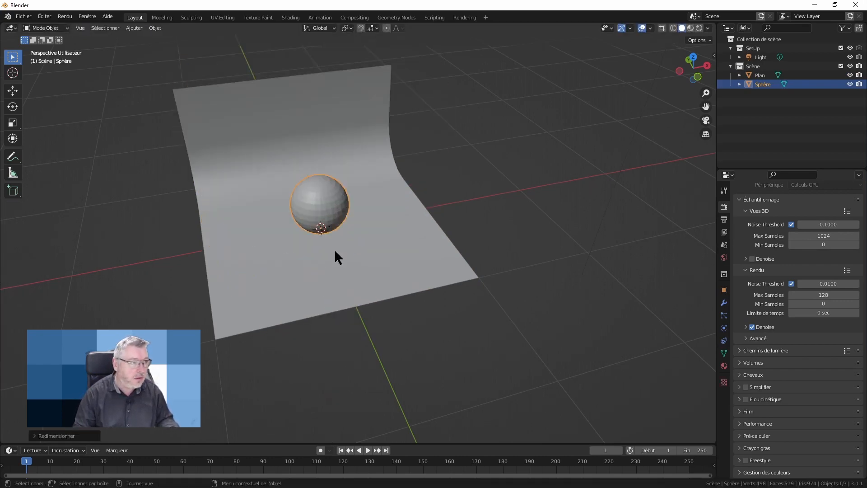
Step: Apply smooth shading to the sphere
right_click(334, 195)
left_click(335, 196)
middle_click_drag(396, 194, 418, 188)
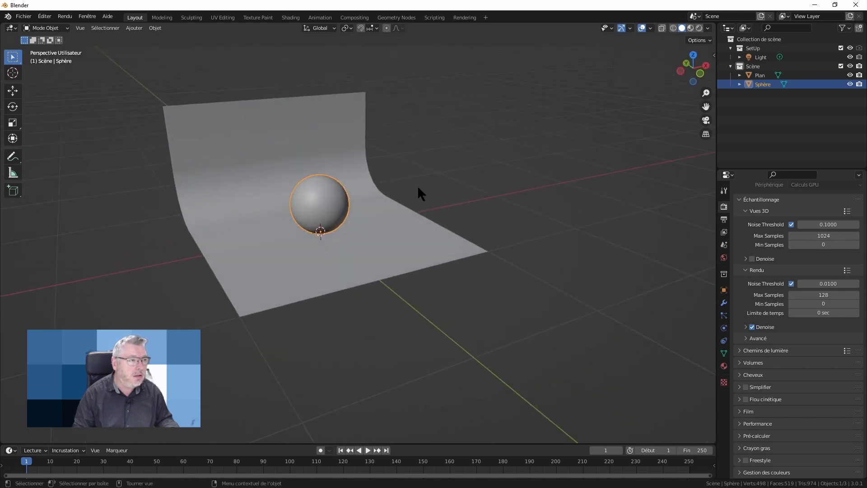
Step: Preview the scene with material shading and switch the viewport to rendered shading
left_click(690, 28)
middle_click_drag(356, 224, 350, 225)
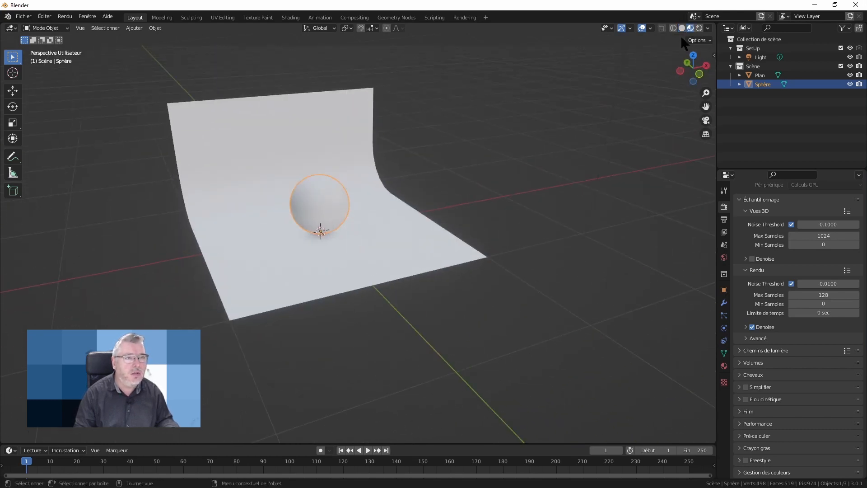
left_click(699, 28)
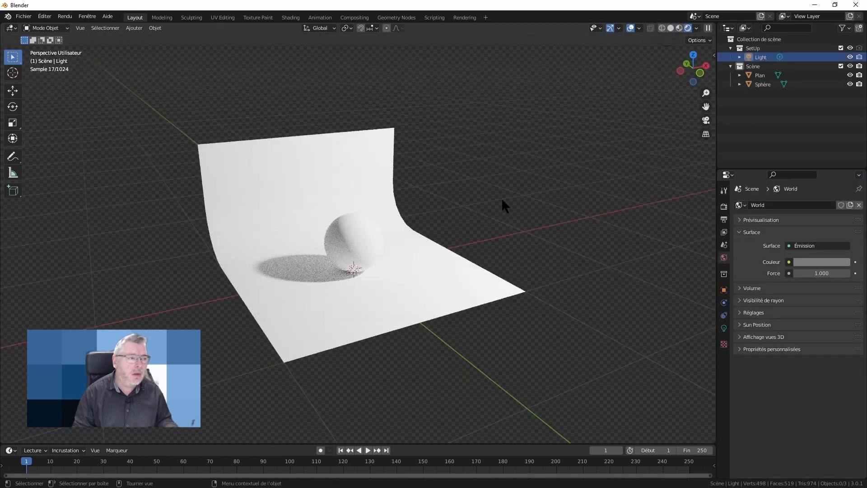
Step: Hide the existing light, experiment with the world's emission strength, and restore the strength to 1
left_click(850, 57)
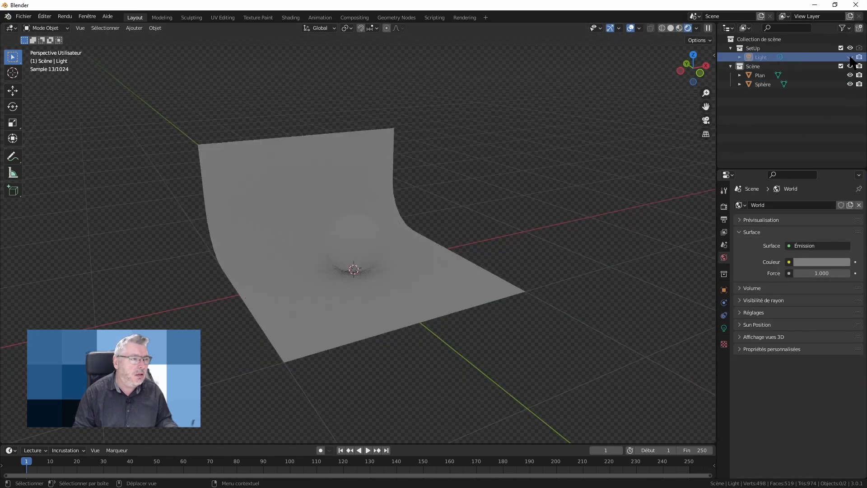
mouse_move(527, 221)
middle_mouse_down("alt")
mouse_move(516, 189)
mouse_move(535, 219)
middle_mouse_up("alt")
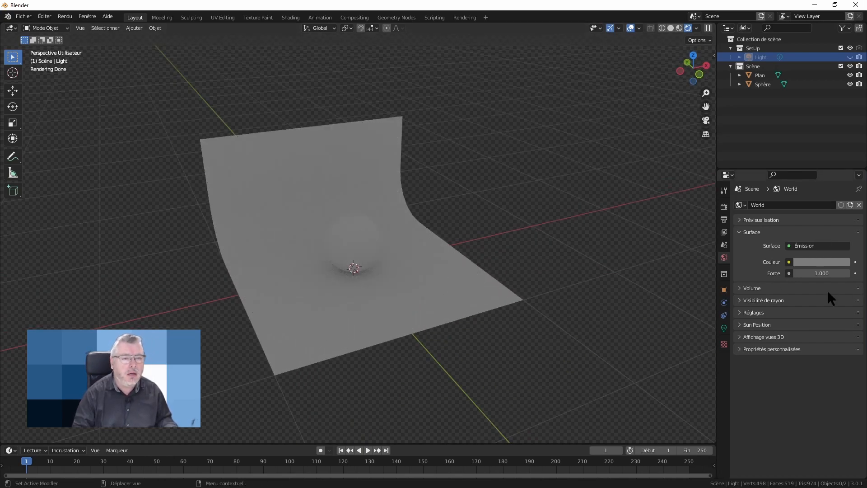
left_click_drag(823, 273, 849, 272)
left_click(824, 272)
type("1")
key("Return")
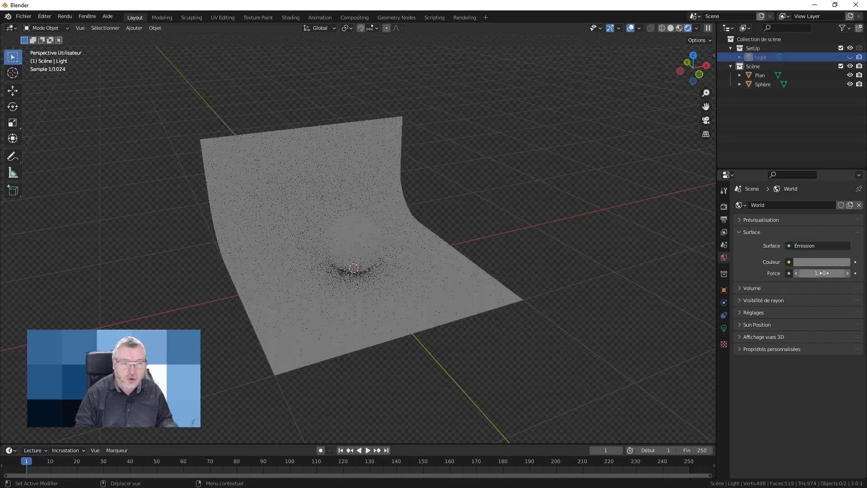
Step: Unhide the light in the SetUp collection and delete it
scroll(465, 252, "up", 2)
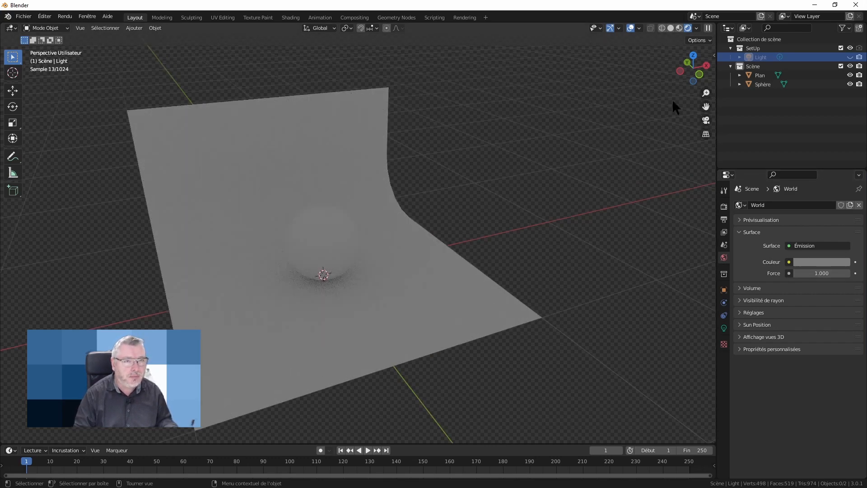
middle_click_drag(454, 209, 486, 194, "shift")
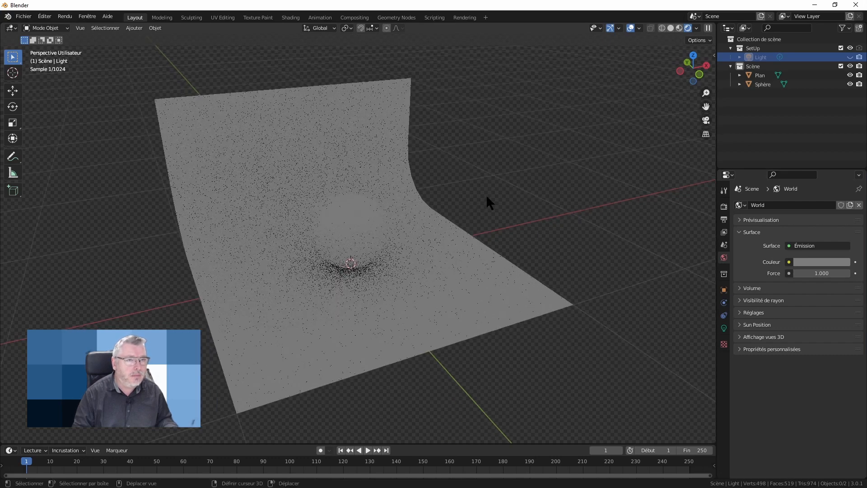
left_click(849, 57)
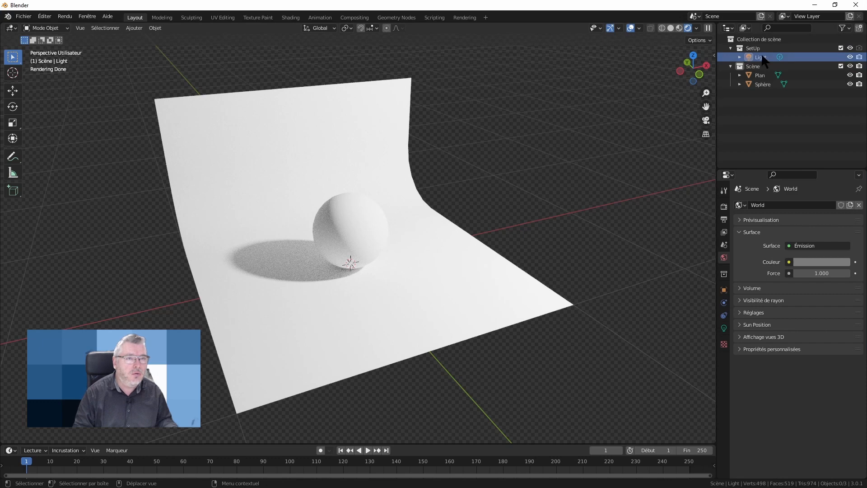
key("Delete")
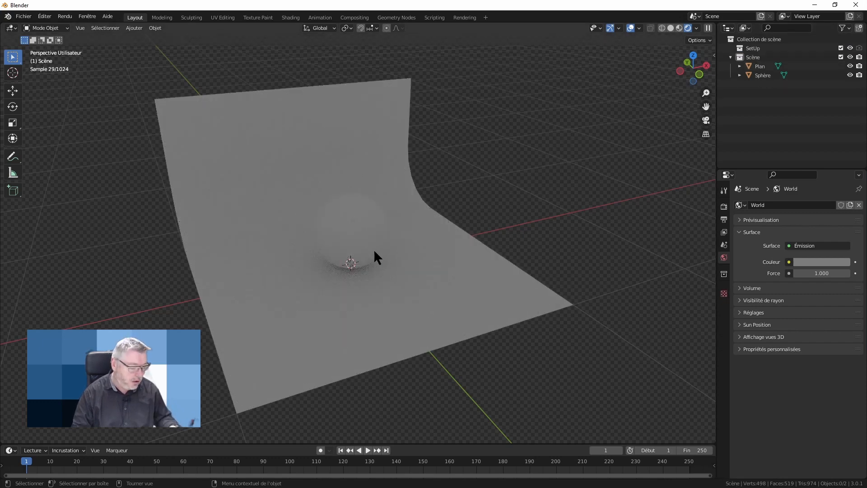
Step: Add a point light at the 3D cursor and raise it along Z above the sphere
key("shift+a")
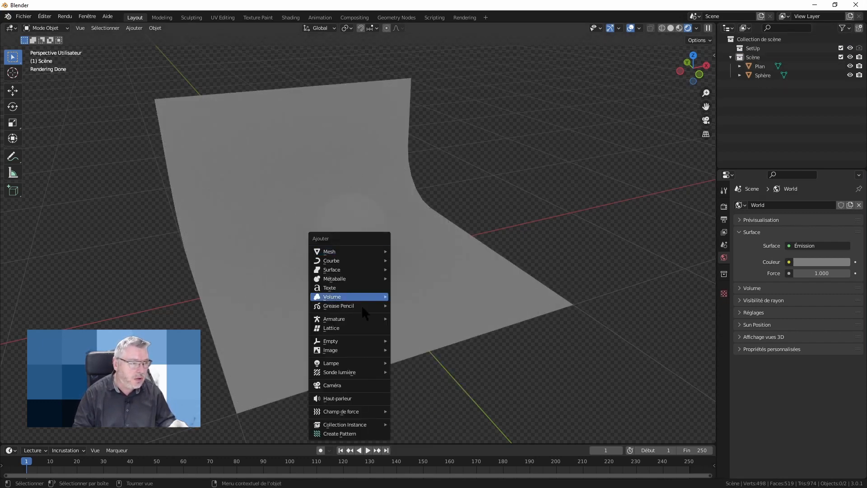
mouse_move(356, 363)
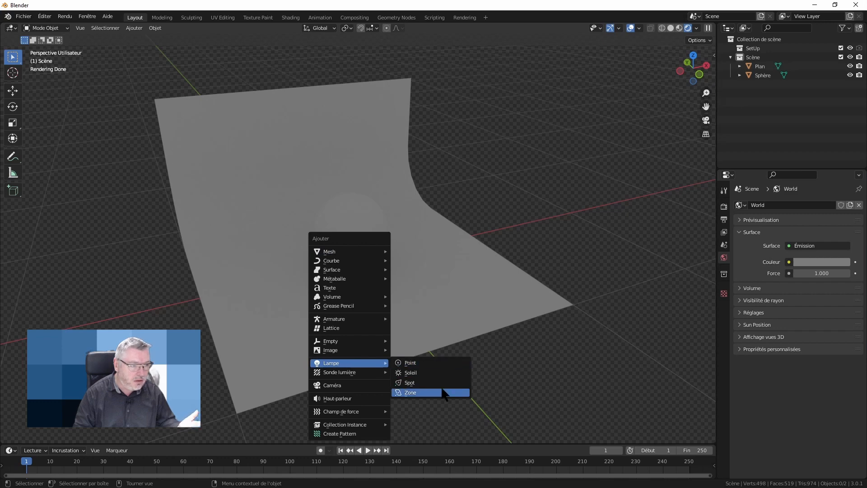
left_click(432, 363)
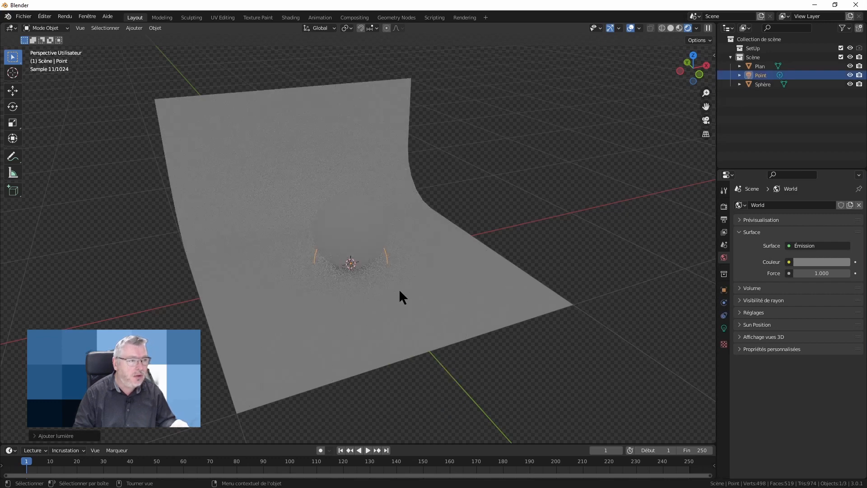
key("g")
key("z")
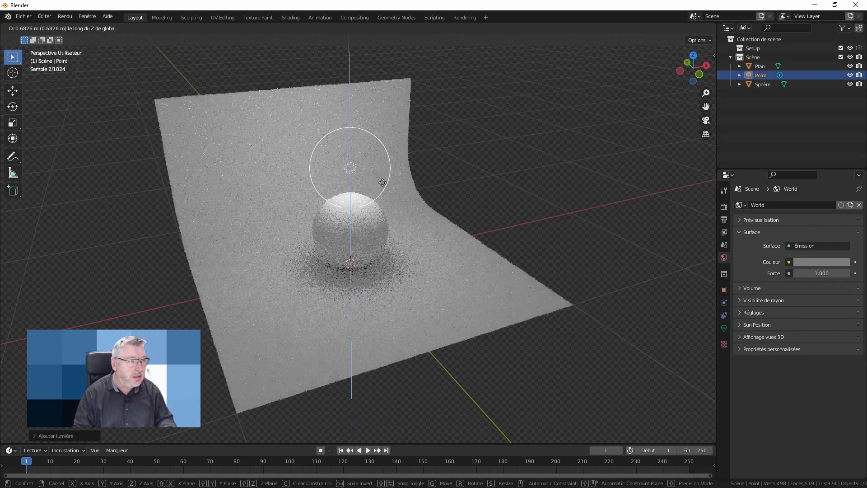
left_click(380, 149)
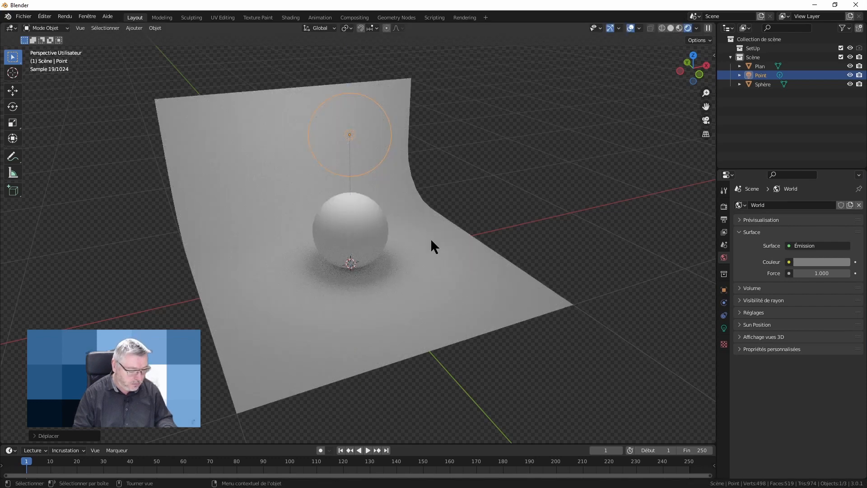
Step: Move the point light horizontally, with Z locked, to the side of the sphere near the backdrop's open edge
key("g")
key("shift+z")
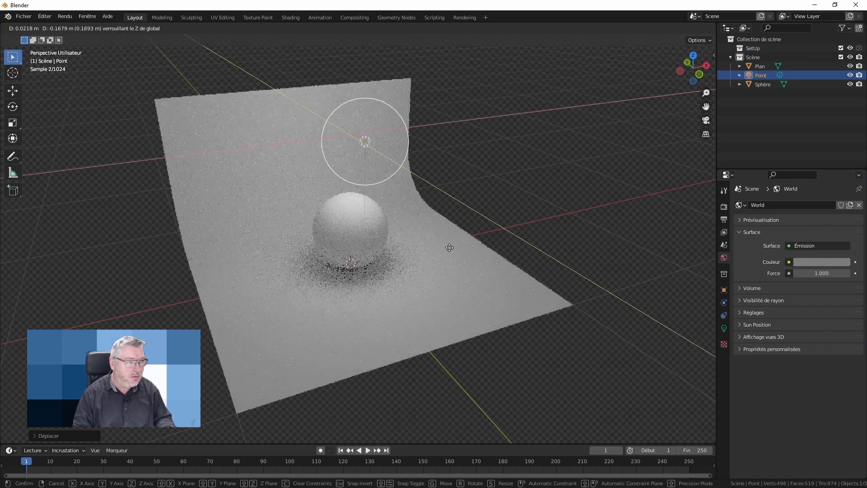
left_click(531, 258)
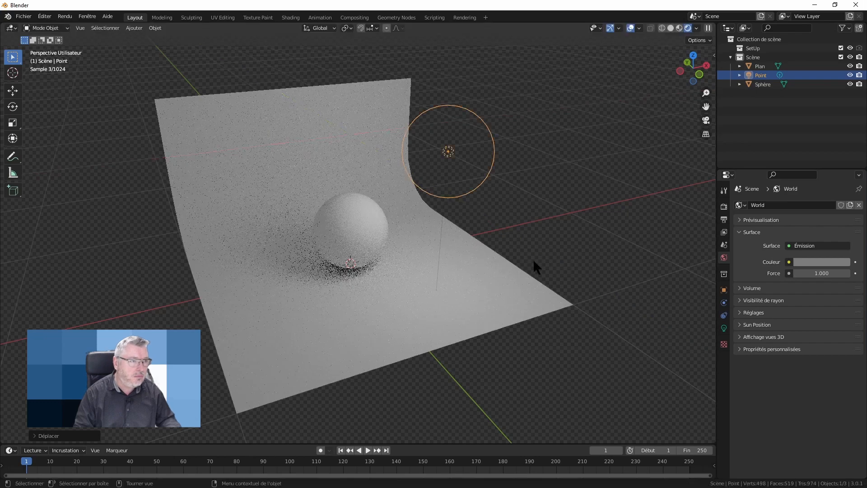
middle_click_drag(528, 249, 537, 194)
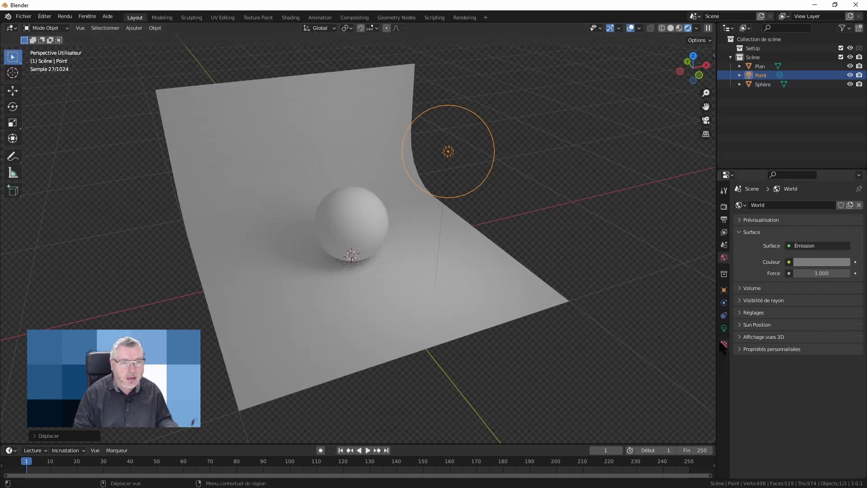
Step: Try the Soleil, Spot and Zone types on the new light and return it to Point
left_click(723, 328)
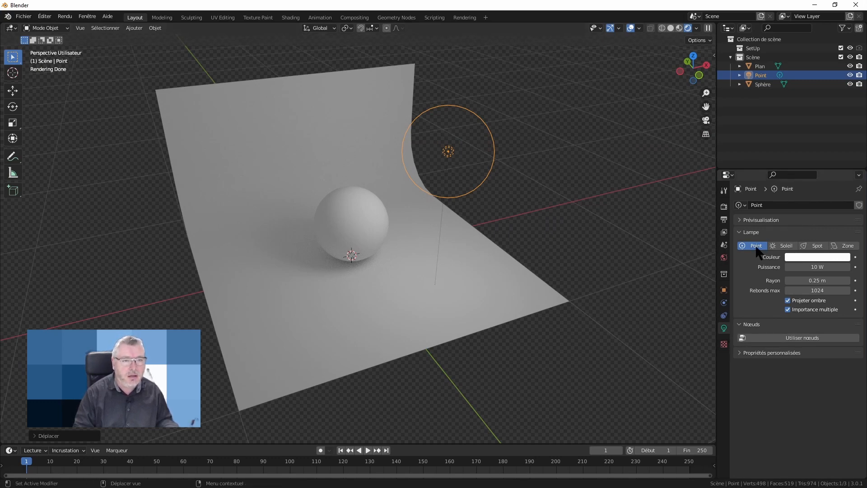
left_click(795, 246)
left_click(815, 246)
left_click(845, 245)
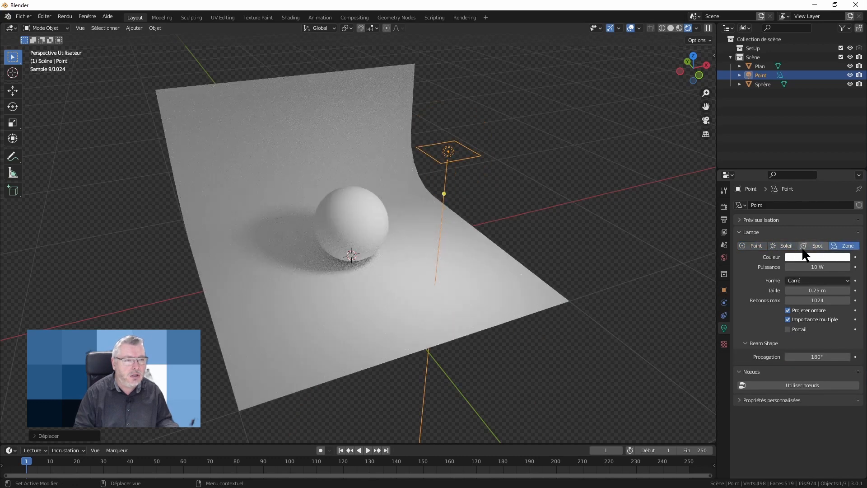
left_click(753, 247)
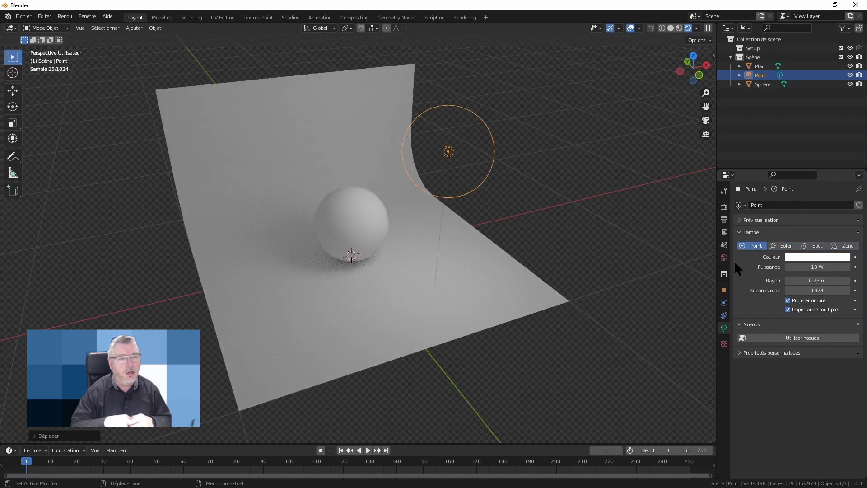
Step: Try different tints for the point light's colour and bring it back to white with saturation 0
left_click(819, 257)
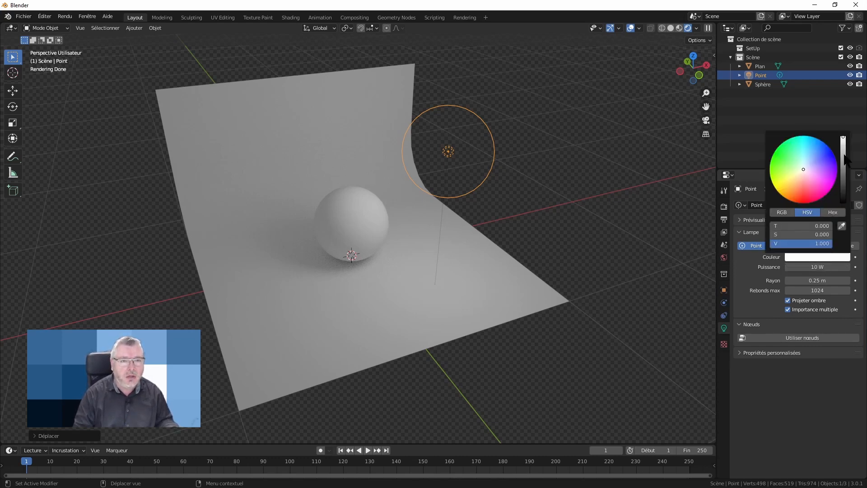
mouse_move(820, 164)
left_mouse_down()
mouse_move(827, 156)
mouse_move(805, 200)
mouse_move(815, 174)
left_mouse_up()
left_click(806, 195)
left_click_drag(817, 231, 777, 232)
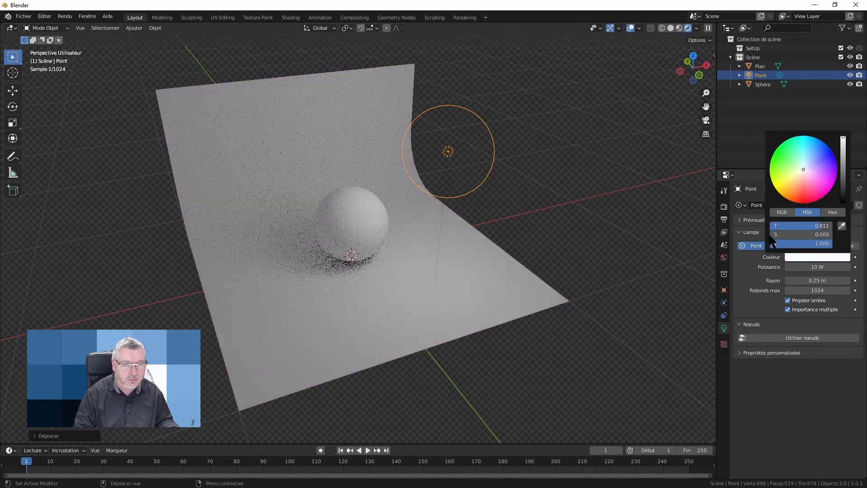
Step: Set the point light's power to 100 W and check which render engine the scene uses
left_click(814, 267)
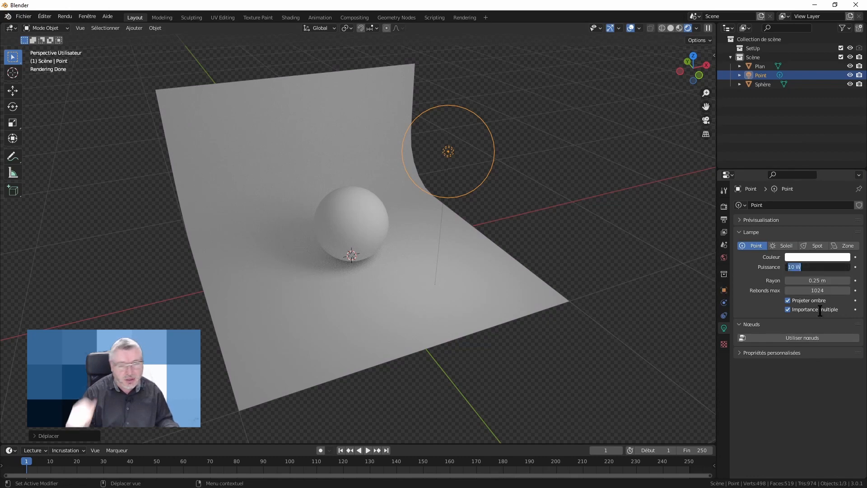
type("100")
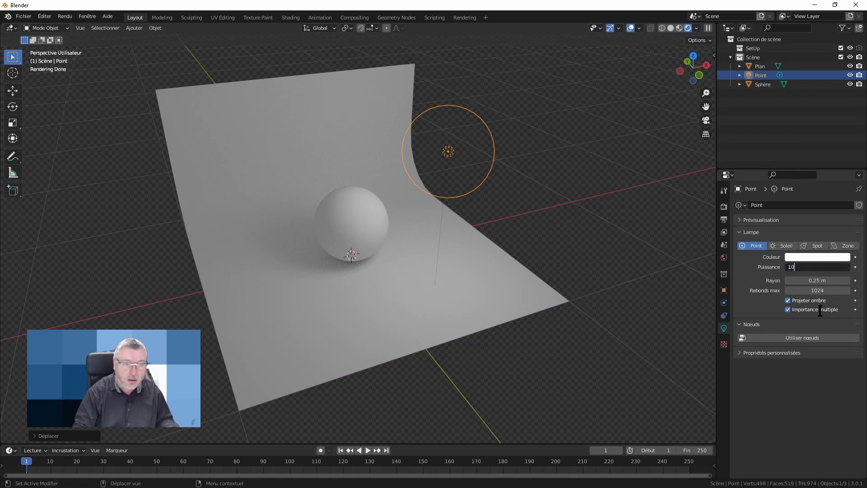
key("Return")
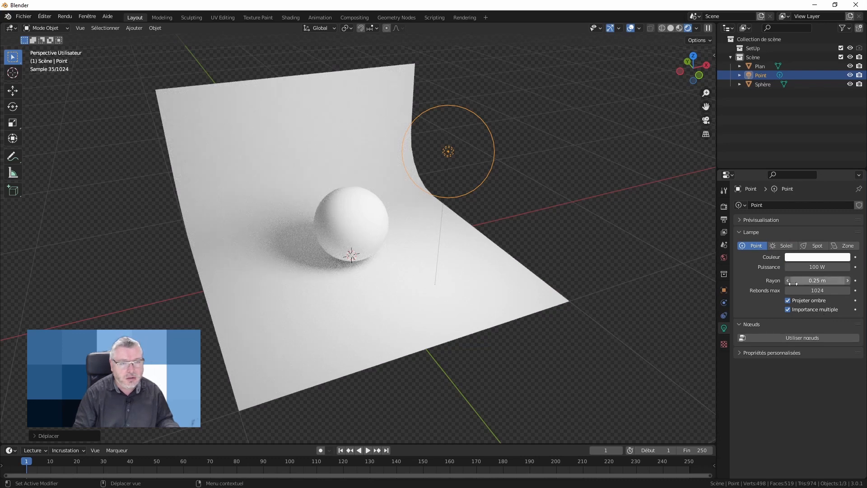
left_click(724, 207)
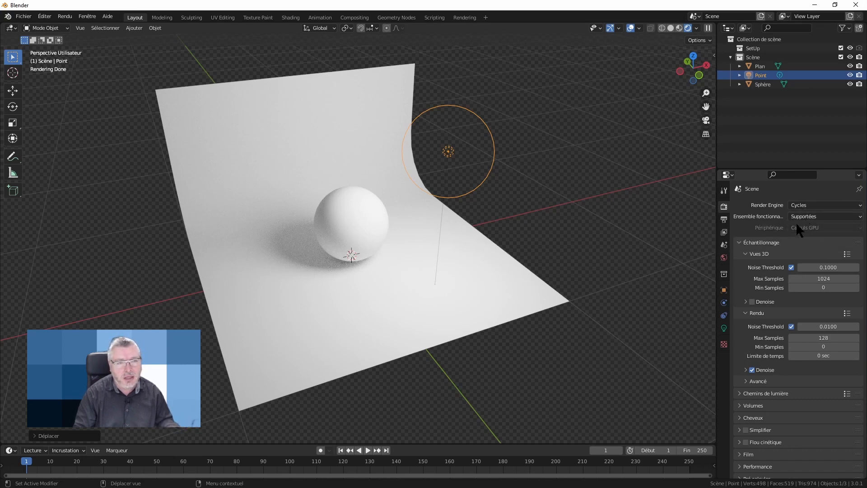
left_click(723, 328)
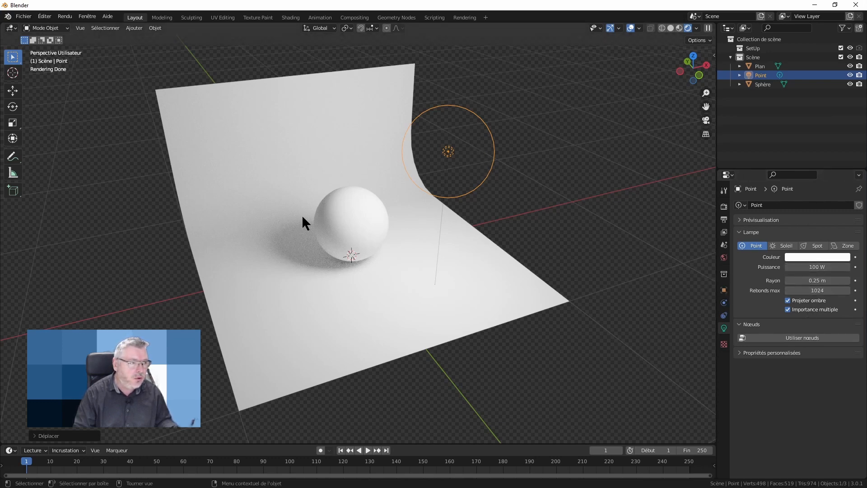
Step: Test the point light's radius at 0 m for a hard shadow, and soften the shadow with a 0.42 m radius
key("BackSpace")
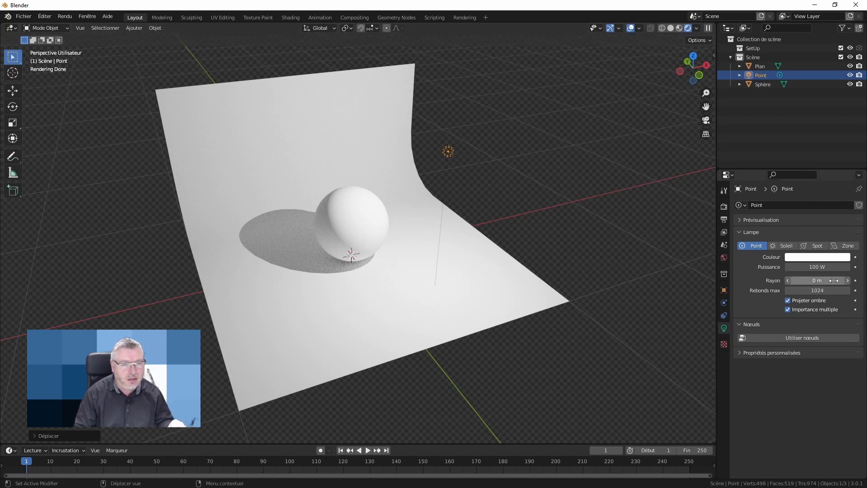
mouse_move(813, 280)
left_mouse_down()
mouse_move(840, 279)
mouse_move(797, 281)
mouse_move(828, 279)
mouse_move(820, 284)
left_mouse_up()
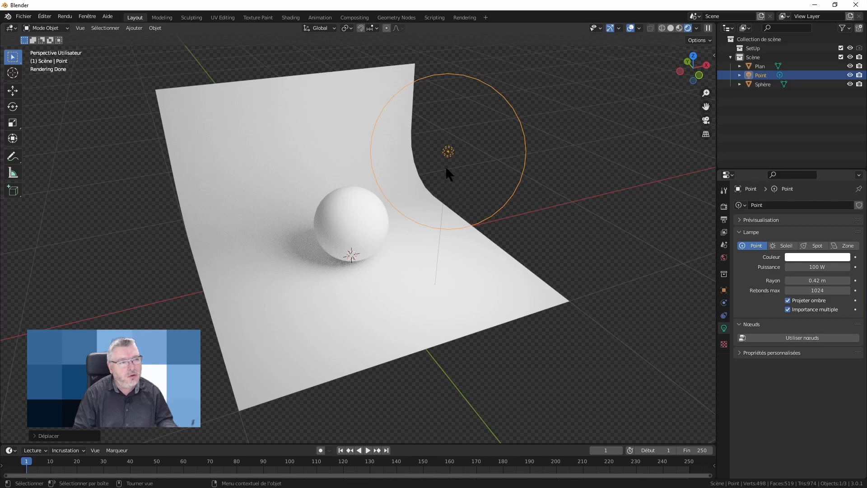
scroll(350, 251, "up", 2)
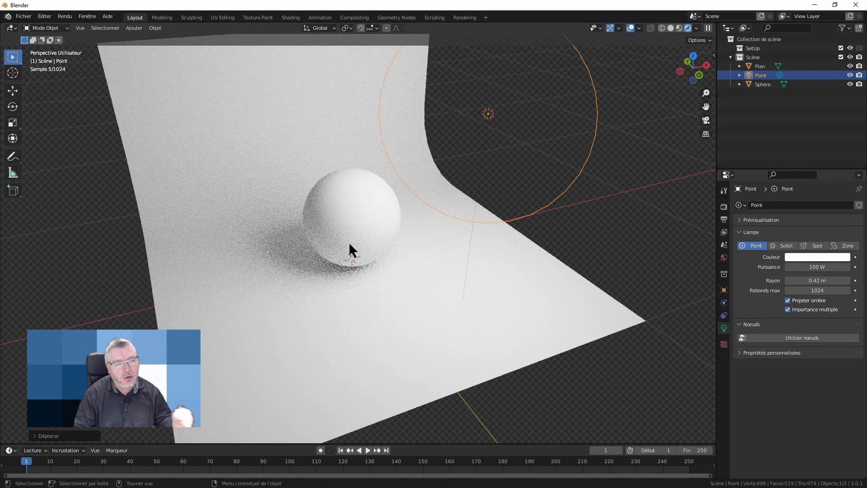
scroll(433, 260, "down", 2)
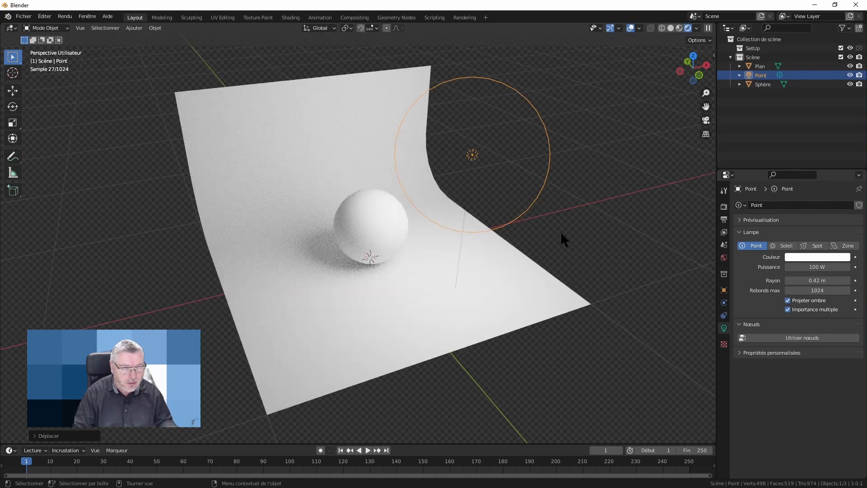
scroll(575, 234, "down", 2)
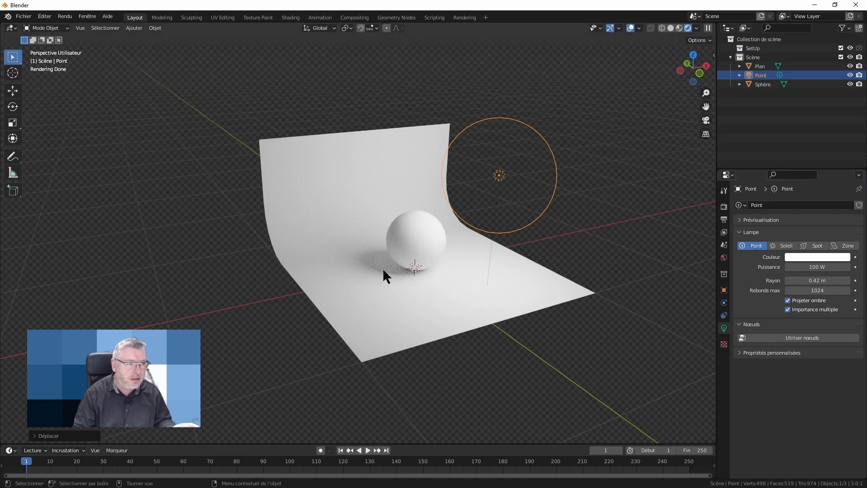
Step: Turn the point light's shadow casting (Projeter ombre) off and back on to compare the sphere with and without its shadow
left_click(788, 300)
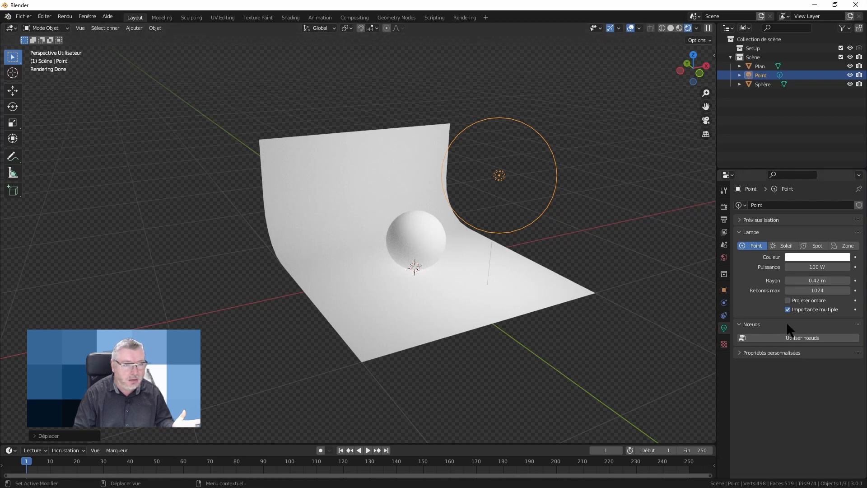
left_click(788, 300)
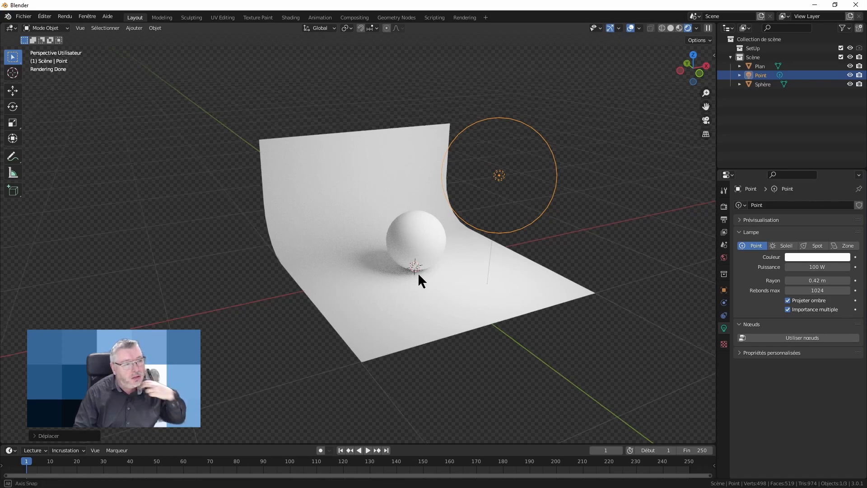
middle_click_drag(418, 272, 481, 277)
middle_click_drag(512, 319, 502, 266)
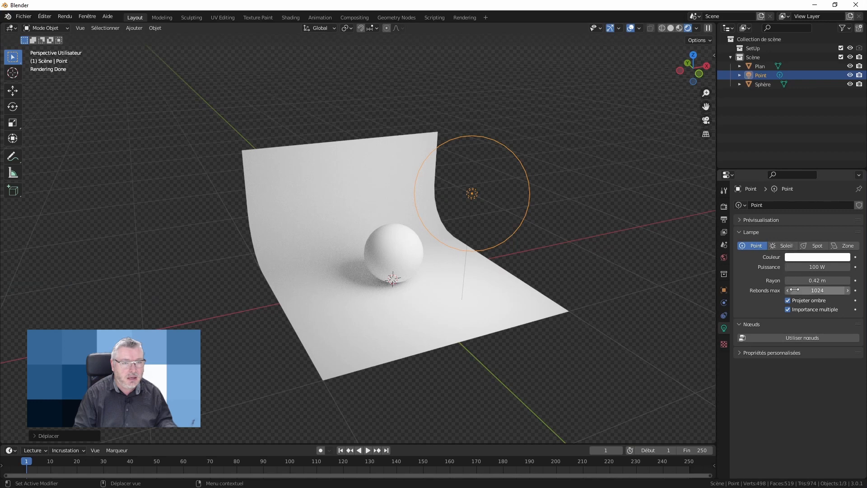
Step: Cycle the light through the Soleil, Spot, Zone and Point types and leave it set to Soleil
left_click(779, 246)
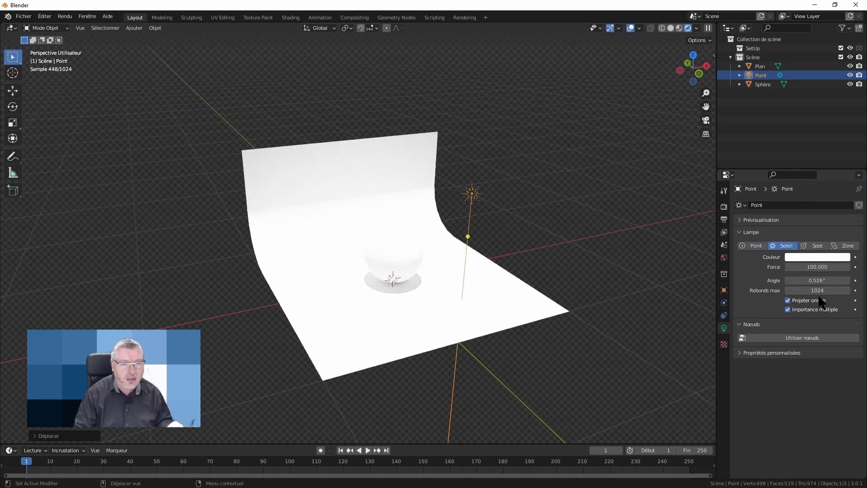
left_click(816, 246)
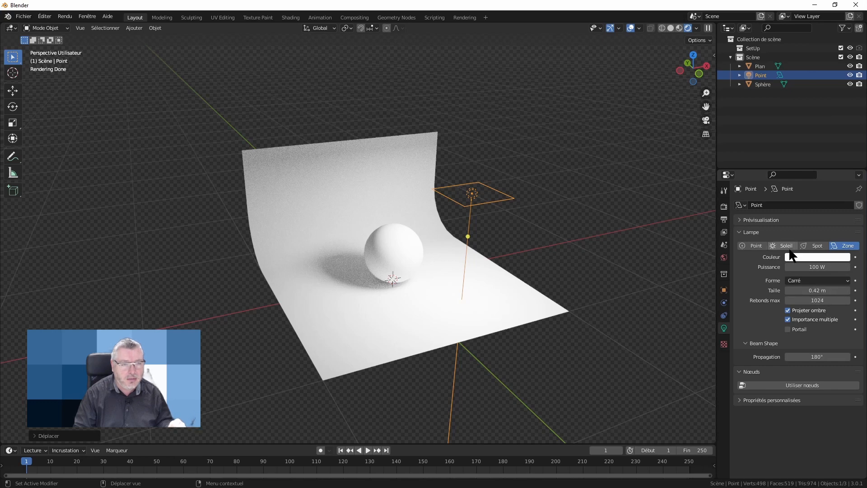
left_click(762, 246)
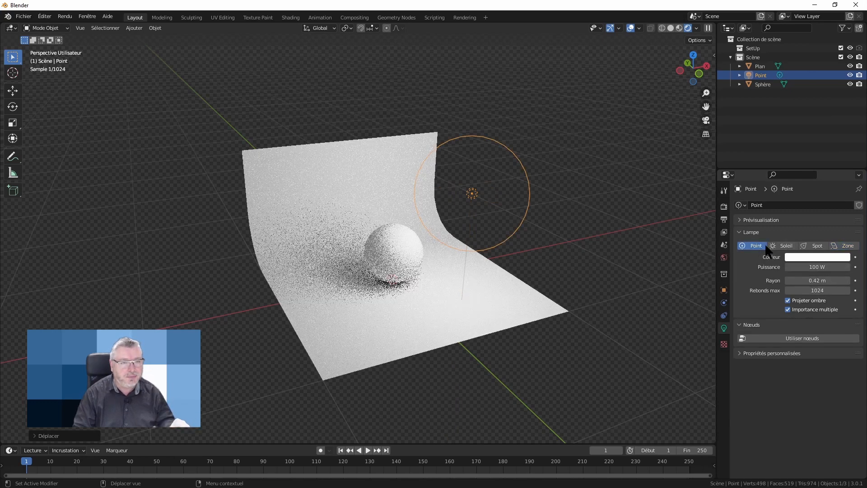
left_click(787, 246)
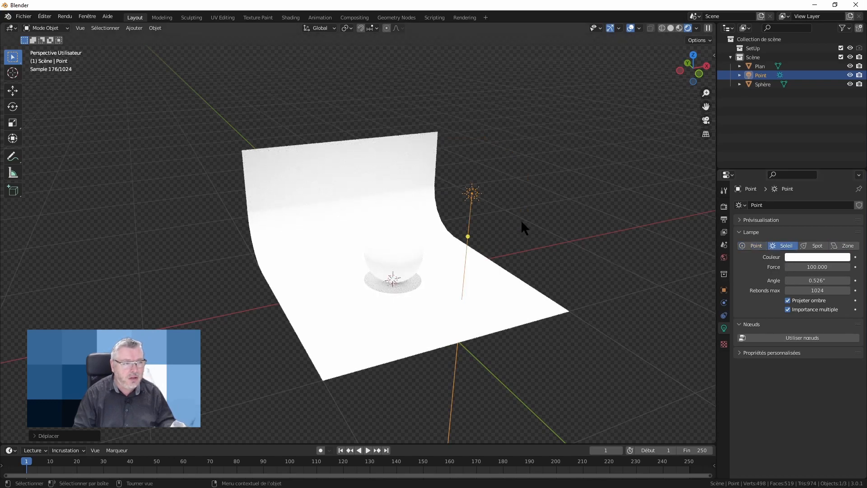
Step: Try moving the sun light in the horizontal plane and rotating it to compare the effect on the sphere's shadow
key("g")
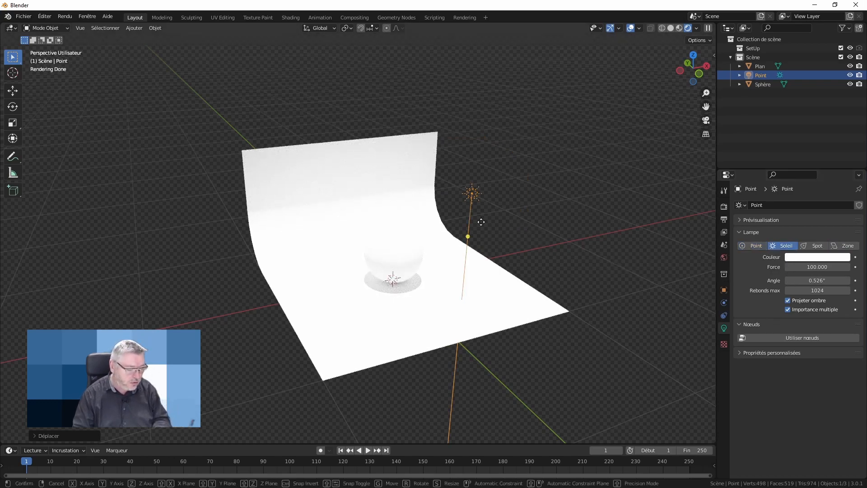
key("shift+z")
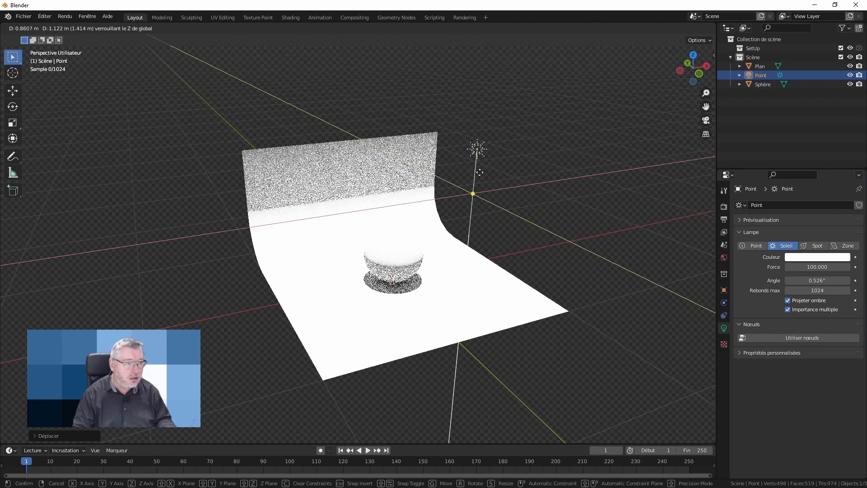
right_click(548, 223)
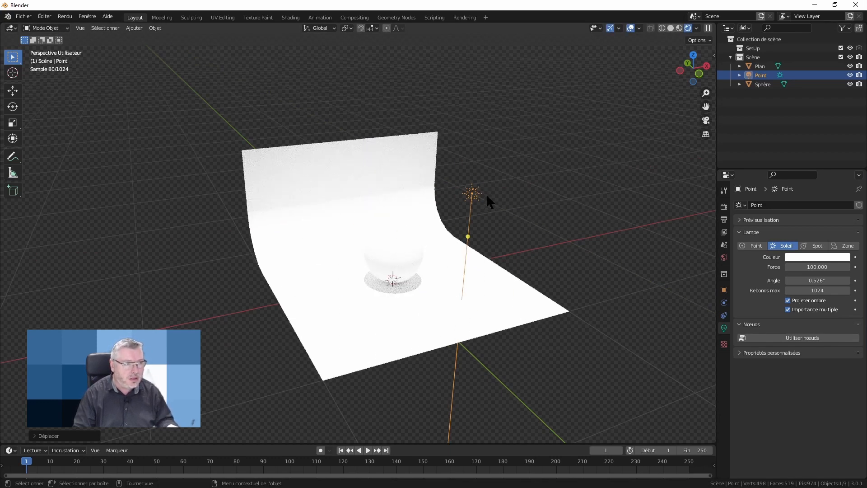
key("r")
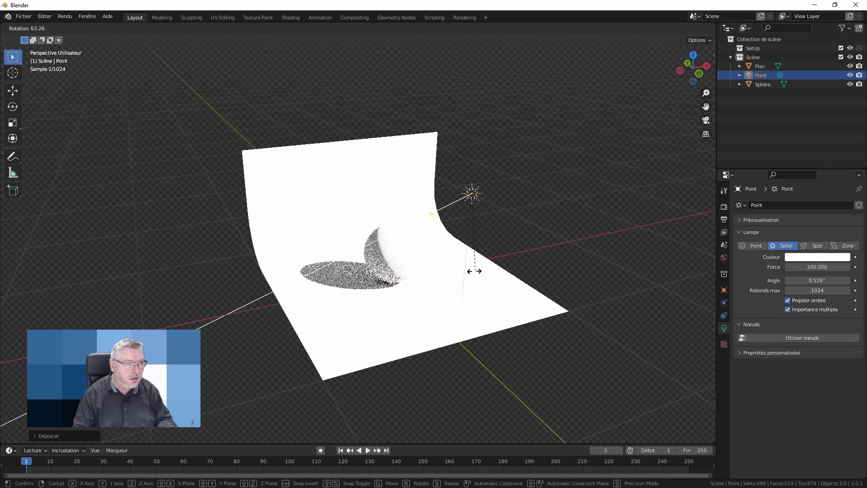
right_click(497, 269)
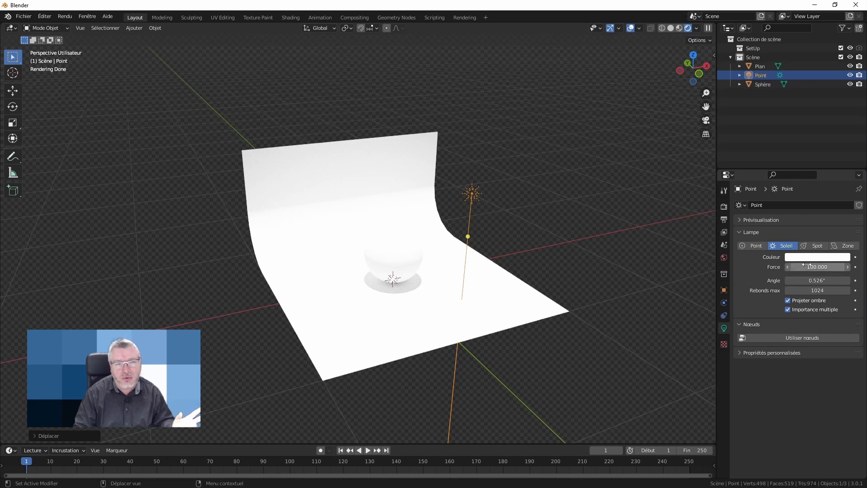
Step: Compare Point with Soleil, keep Soleil, and lower the sun's strength (Force) to 25 and finally to 10
left_click(753, 246)
left_click(782, 245)
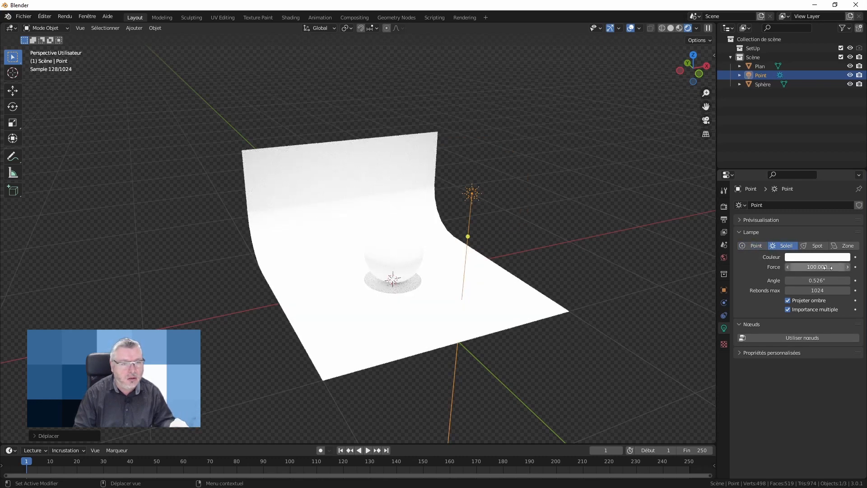
left_click_drag(827, 267, 829, 267)
left_click(829, 268)
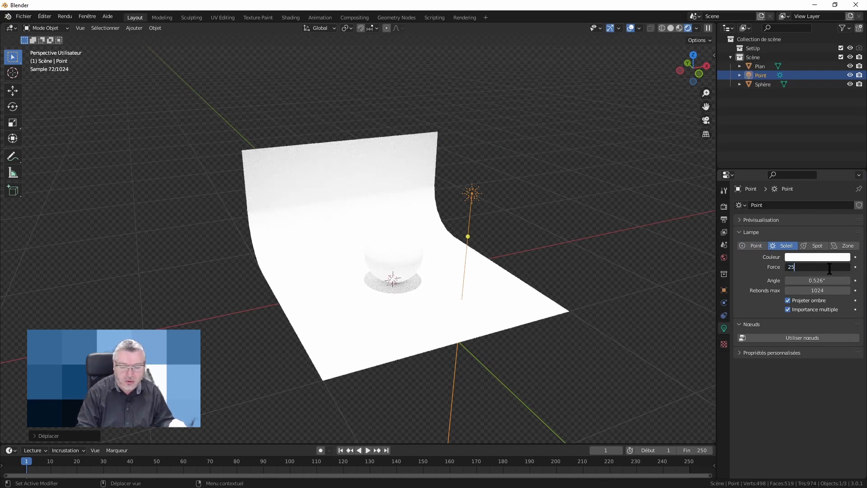
type("25")
key("Return")
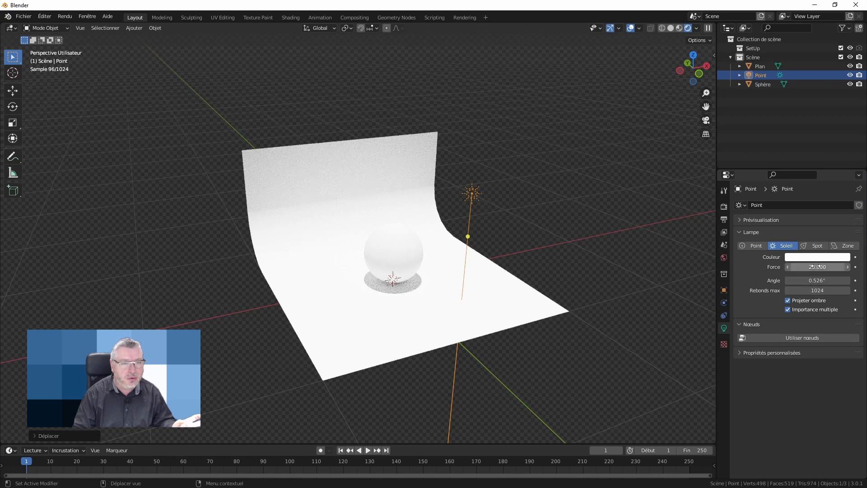
left_click(815, 267)
type("15")
key("Return")
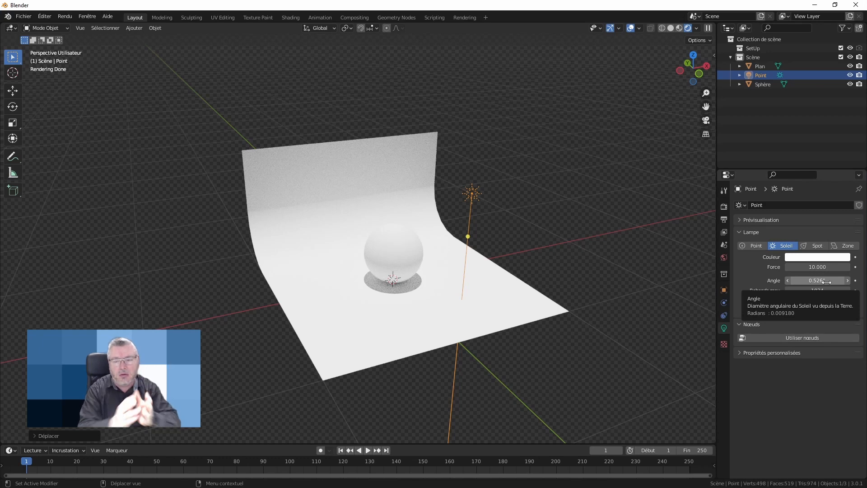
Step: Set the sun's angle to 0° and rotate the light so its rays strike the sphere obliquely from the side
left_click_drag(826, 281, 790, 281)
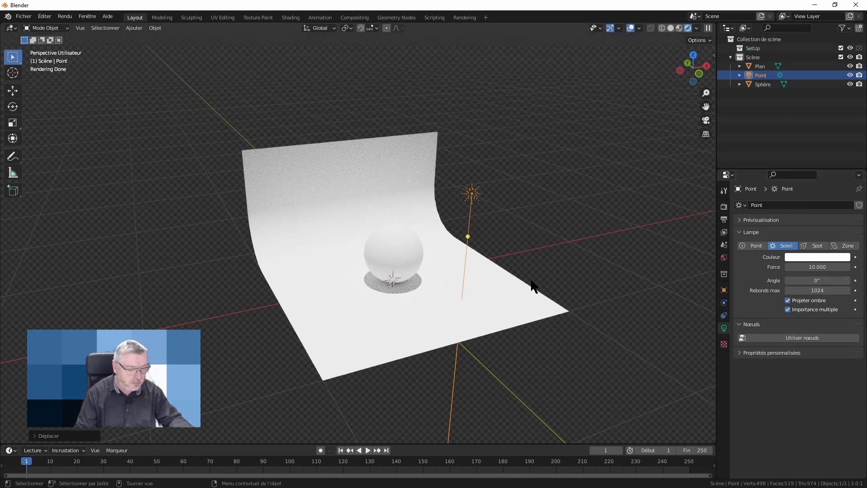
key("r")
left_click(407, 299)
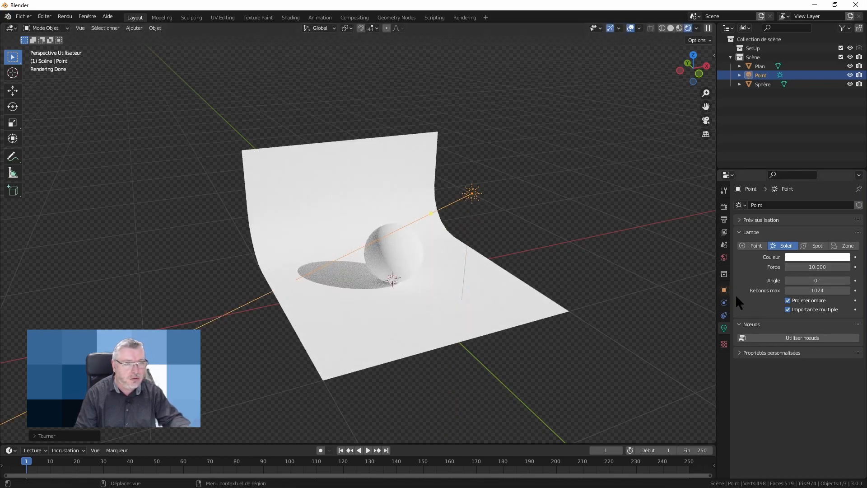
Step: Test sun angles of 68.1° and 0.5° for soft and hard shadows, and set the angle to 5°
mouse_move(811, 282)
left_mouse_down()
mouse_move(835, 281)
mouse_move(811, 281)
left_mouse_up()
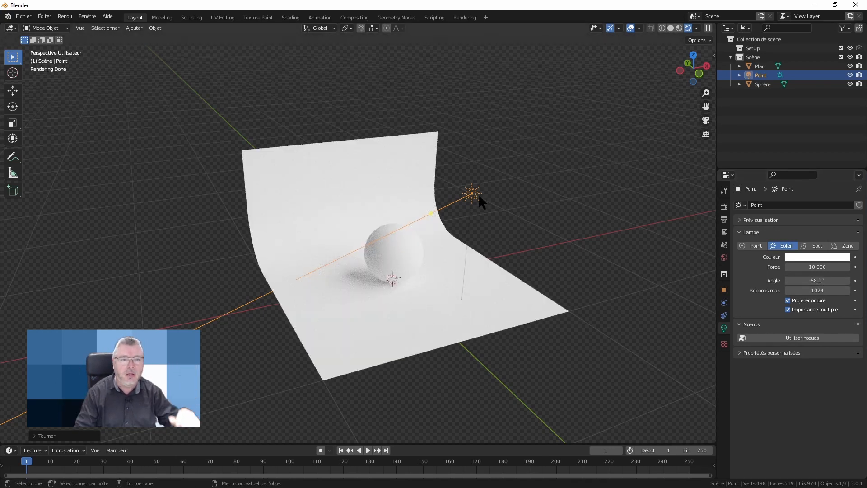
left_click_drag(827, 280, 812, 280)
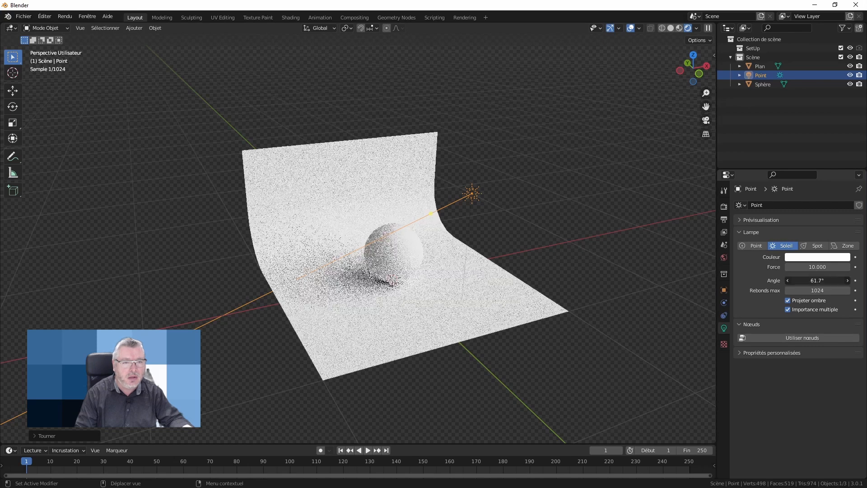
left_click(816, 281)
type(".5")
key("Return")
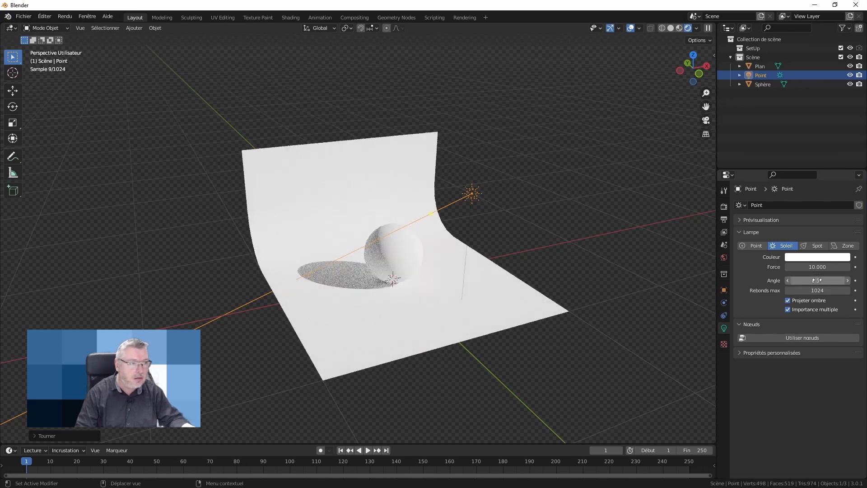
left_click(817, 280)
type("5")
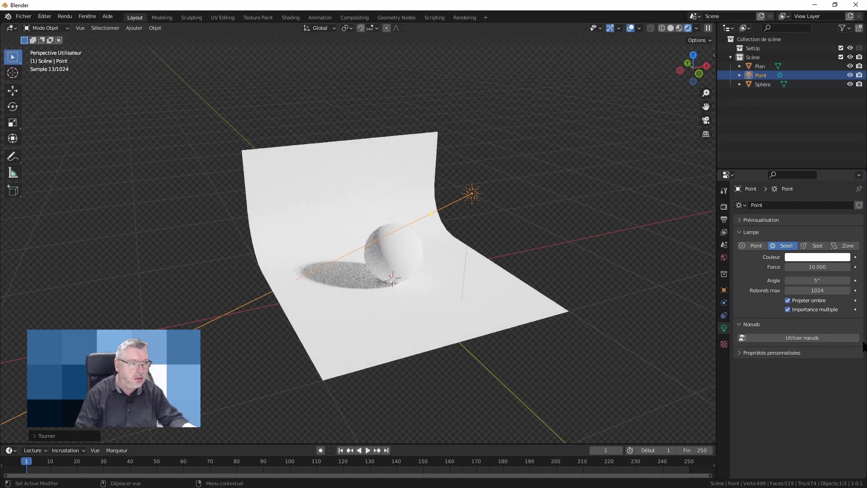
key("Return")
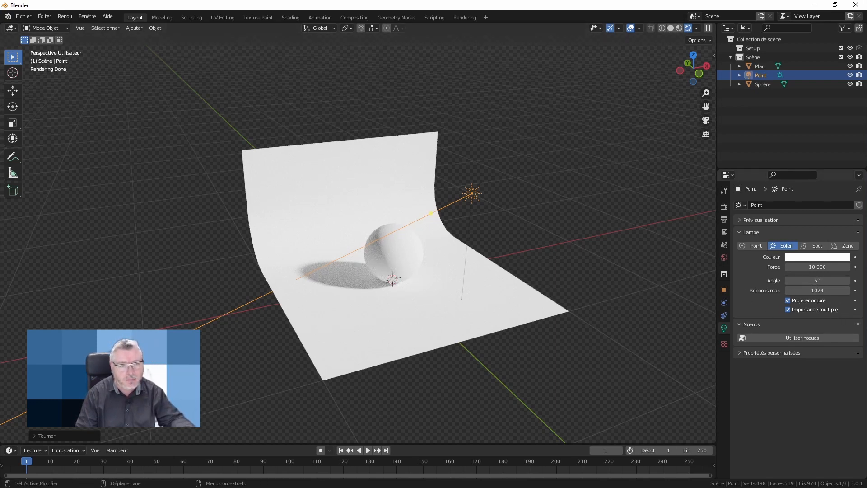
Step: Change the light to a Spot with 125 W power and rotate it in the top view to aim it towards the sphere
left_click(816, 246)
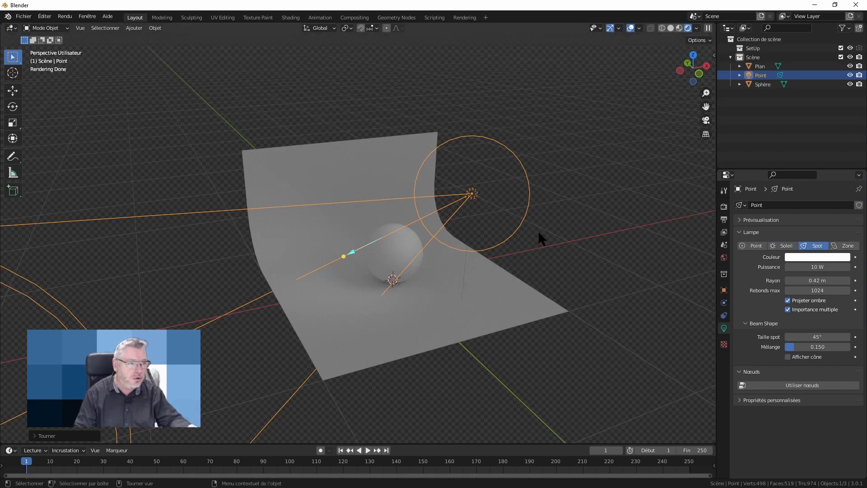
key("KP_7")
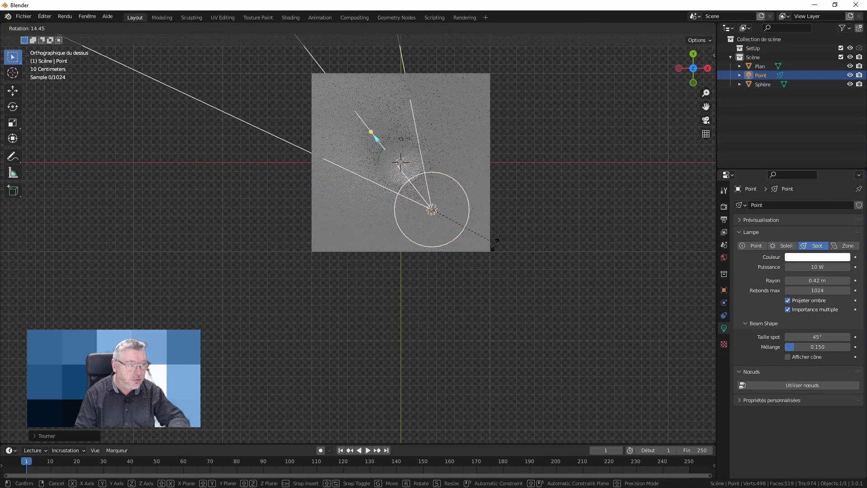
key("KP_1")
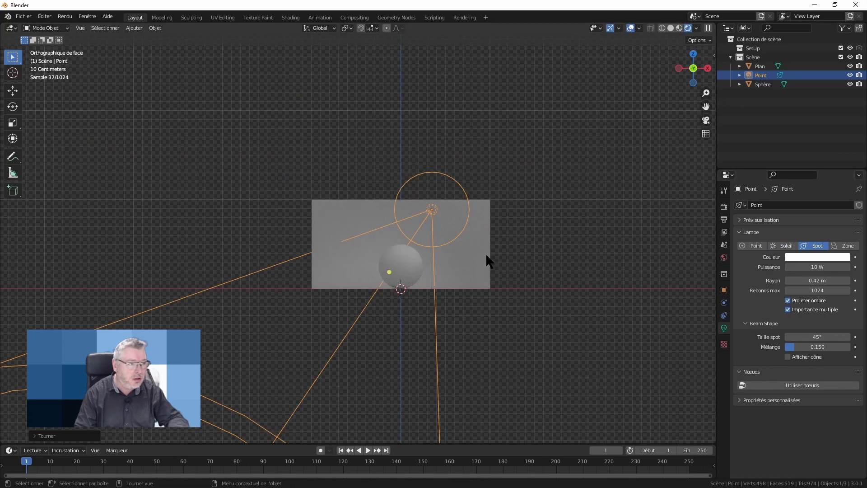
middle_click_drag(478, 247, 523, 283)
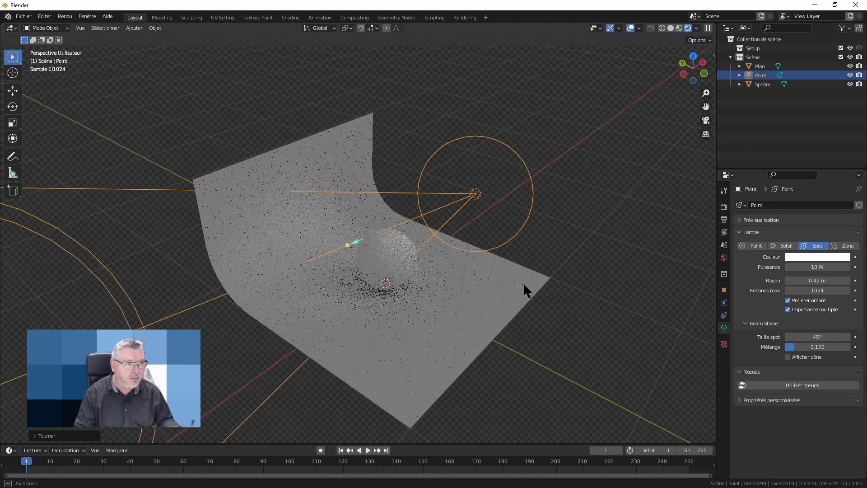
left_click(830, 267)
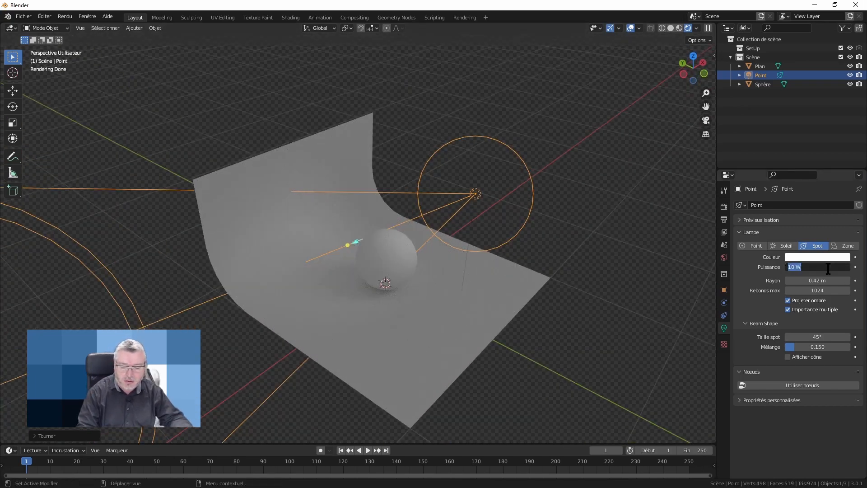
key("Return")
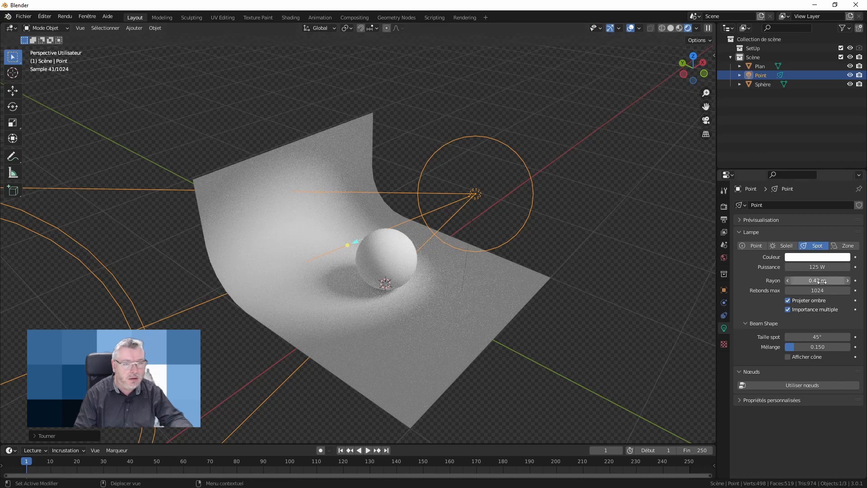
Step: Reduce the spot light's radius to 0.09 m and narrow its beam size (Taille spot) to 34.8°
left_click_drag(824, 281, 802, 280)
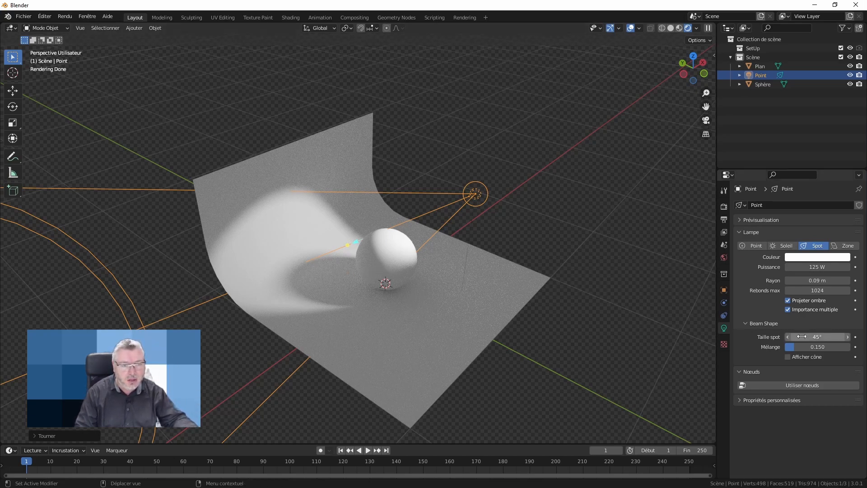
left_click_drag(825, 336, 790, 336)
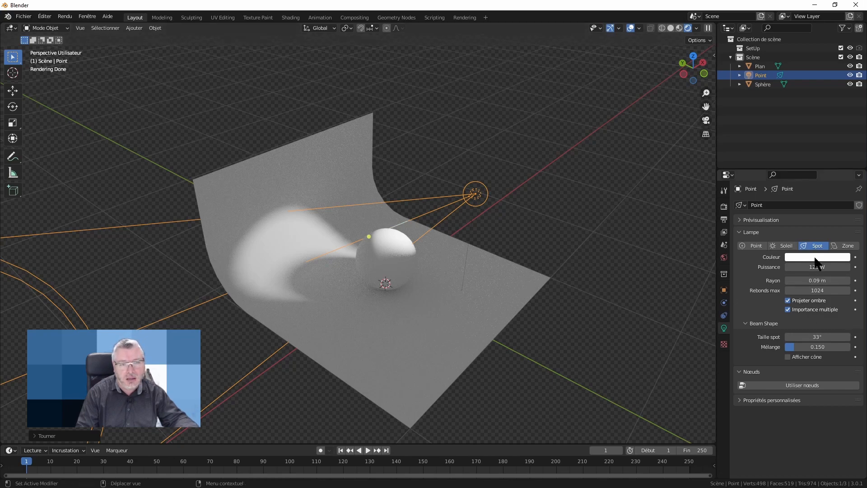
left_click_drag(827, 334, 833, 336)
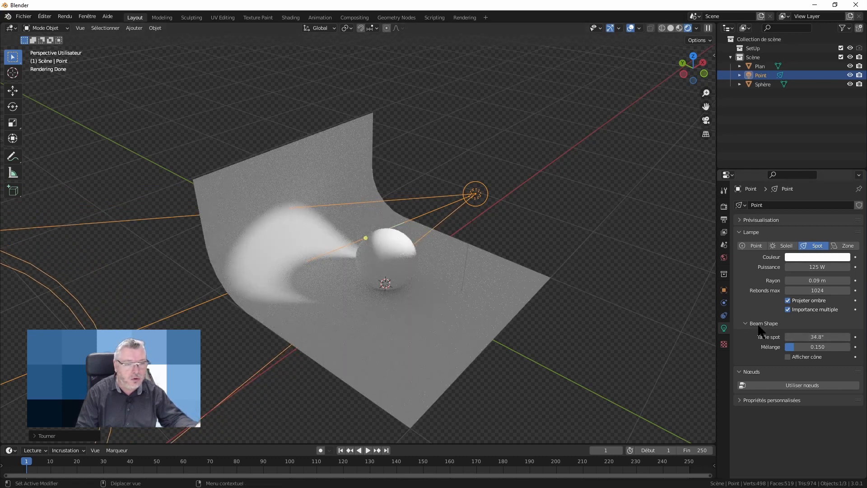
Step: Set the spot's blend (Mélange) to 0 and its radius to 0 m for a sharp-edged beam
left_click_drag(797, 347, 784, 348)
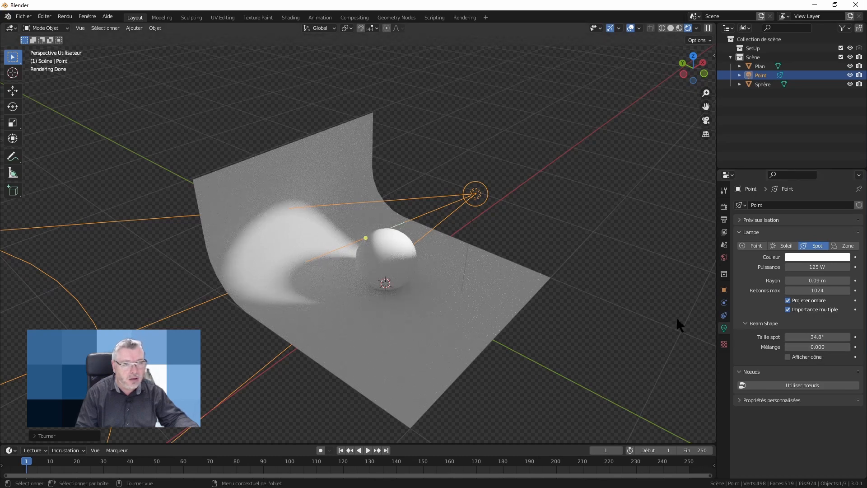
mouse_move(789, 346)
left_mouse_down()
mouse_move(850, 347)
mouse_move(785, 347)
left_mouse_up()
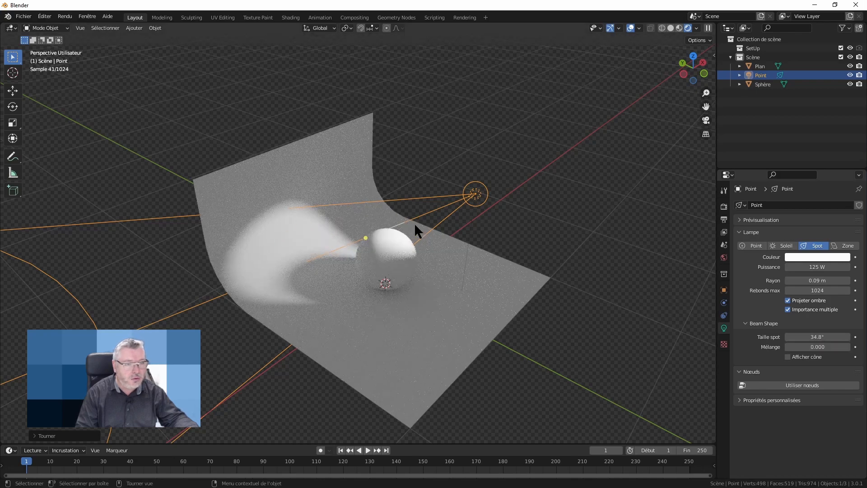
key("BackSpace")
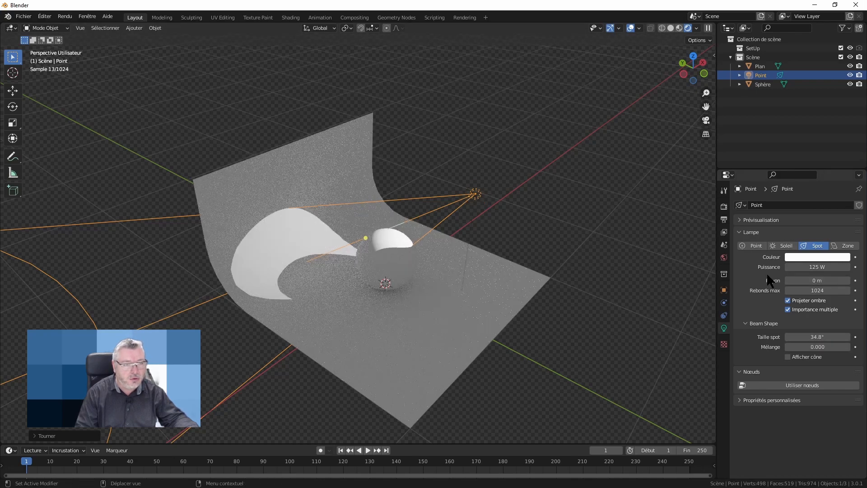
Step: Test the spot's blend (Mélange) at 1 for a soft beam edge and return it to 0
left_click_drag(818, 347, 784, 346)
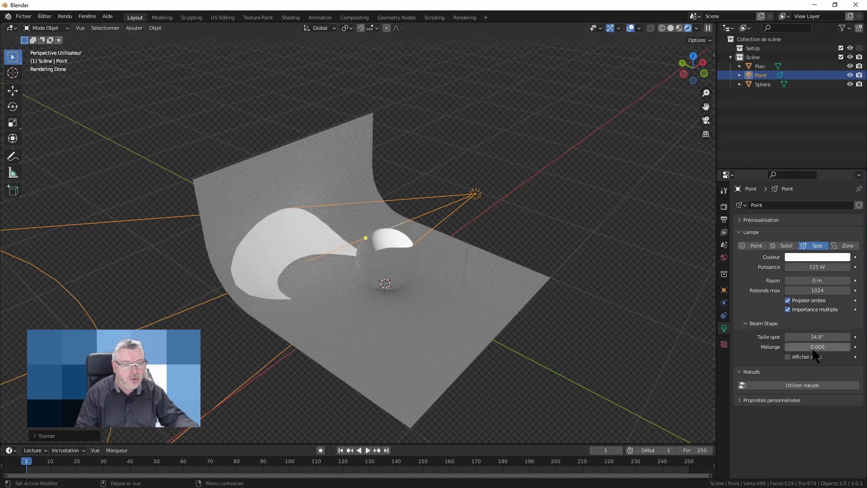
left_click_drag(802, 347, 853, 347)
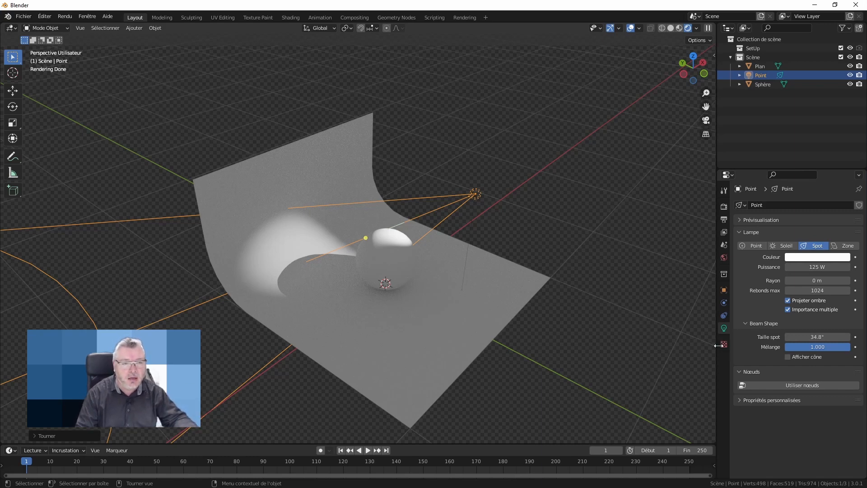
left_click_drag(843, 347, 785, 347)
Step: Test the spot's radius (Rayon) at 0.1 m and 0.22 m, and reset it to 0 m
left_click_drag(816, 280, 826, 280)
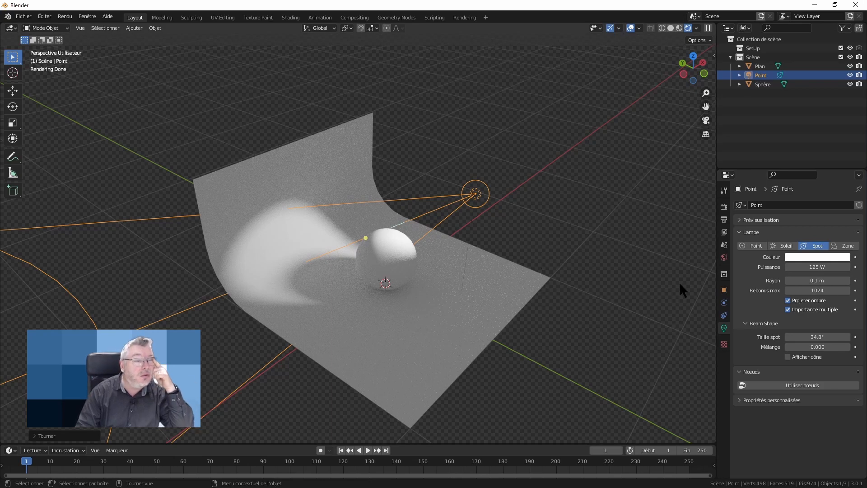
middle_click_drag(398, 296, 389, 212)
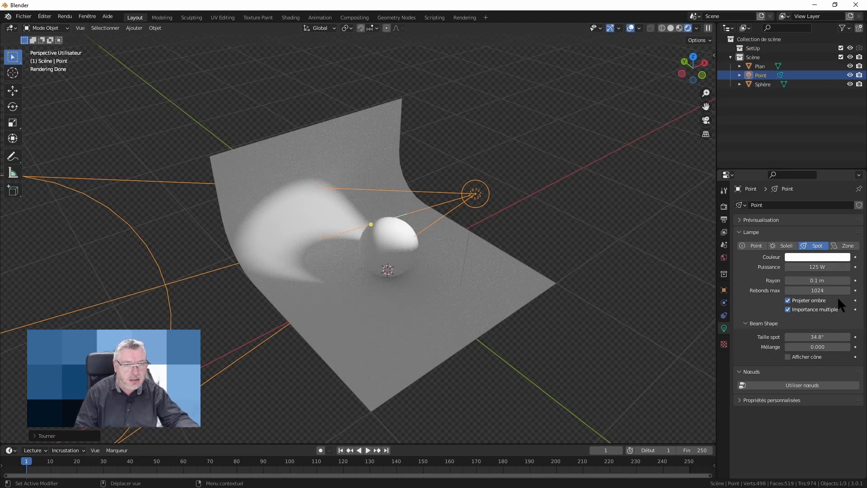
left_click_drag(817, 281, 836, 280)
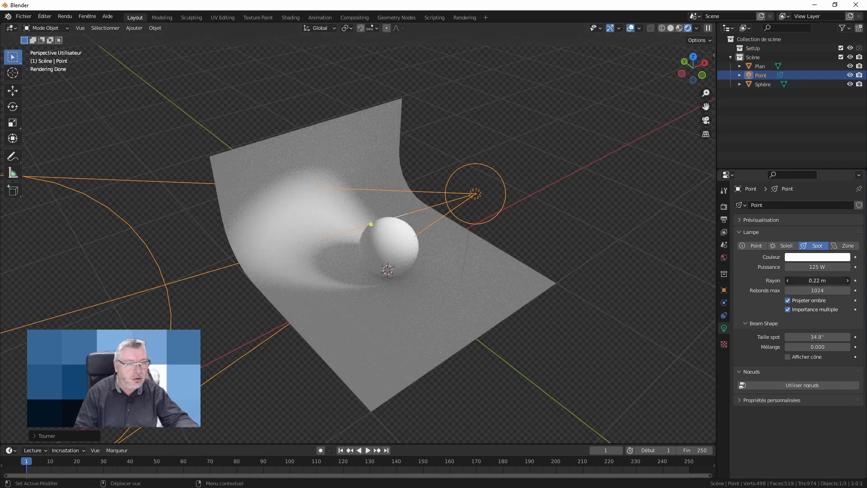
key("BackSpace")
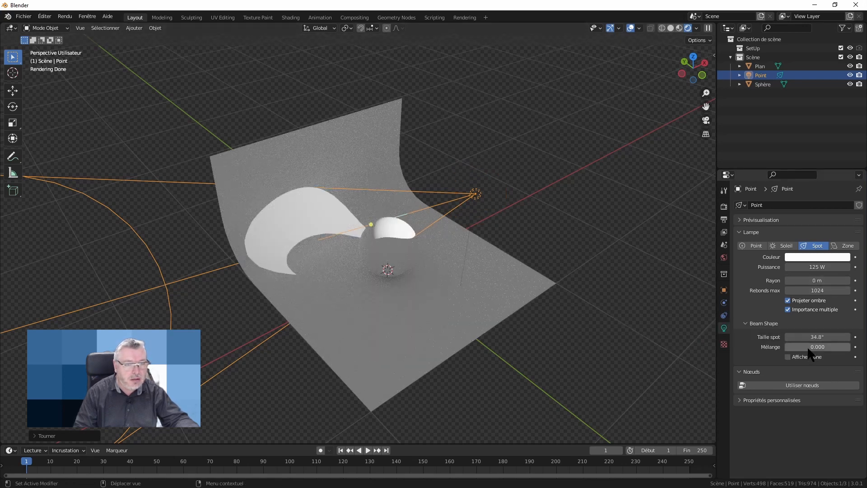
Step: Set the spot's radius to 0.25 m and, after testing blends of 1 and 0, set the blend to 0.272
left_click_drag(816, 346, 863, 347)
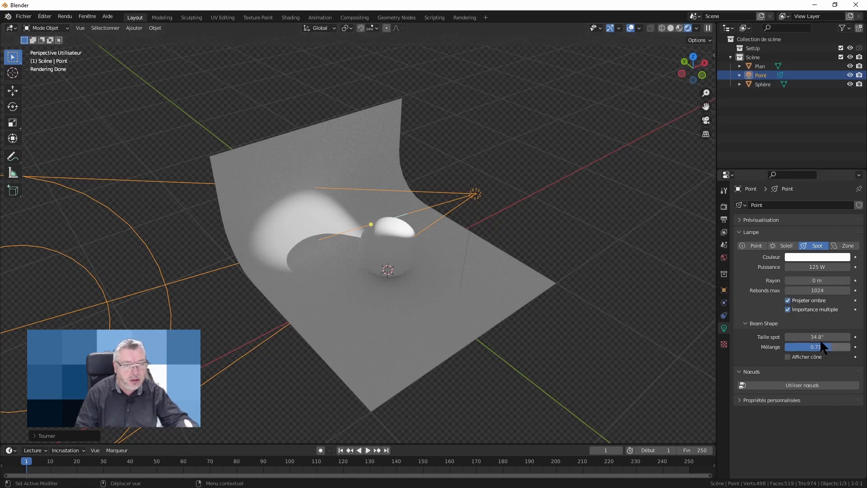
left_click_drag(815, 348, 849, 347)
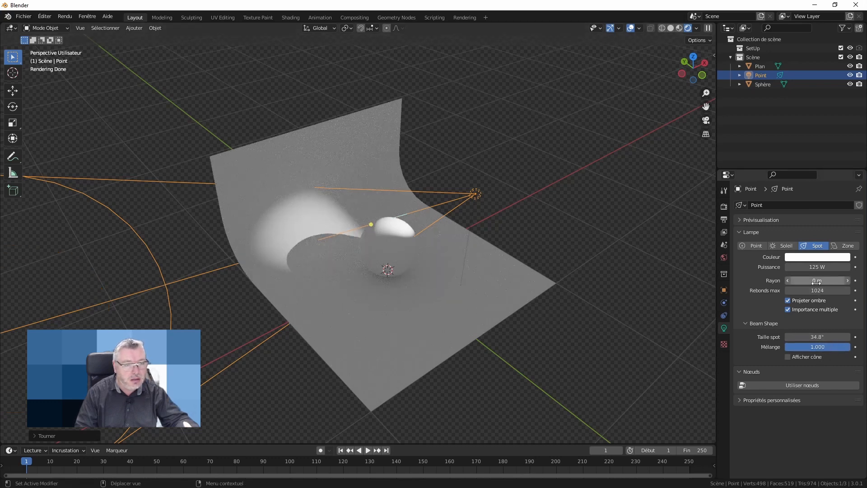
left_click_drag(815, 281, 832, 280)
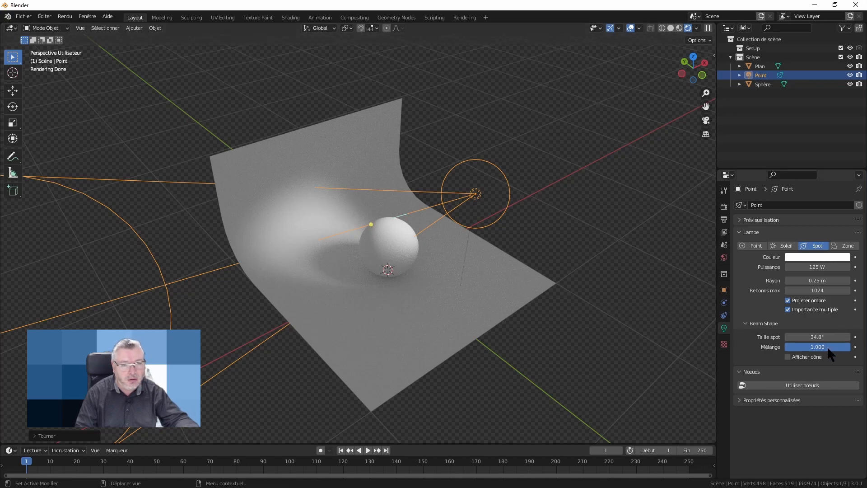
left_click_drag(827, 346, 788, 347)
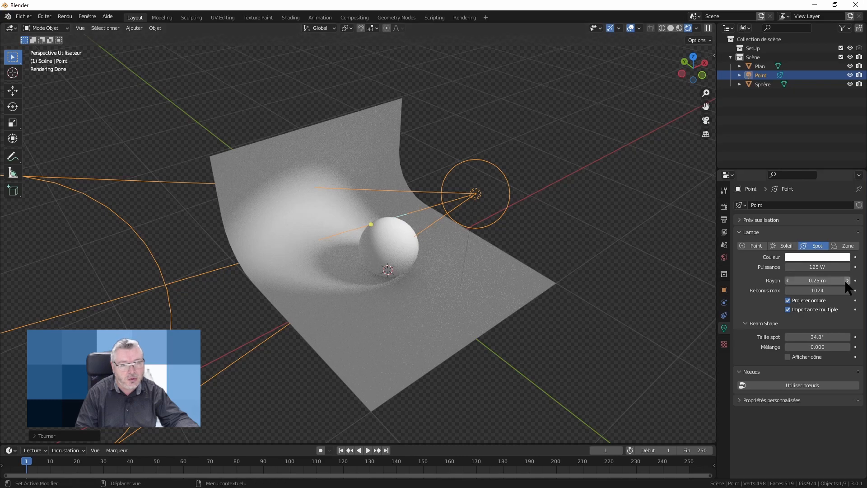
left_click_drag(816, 351, 832, 351)
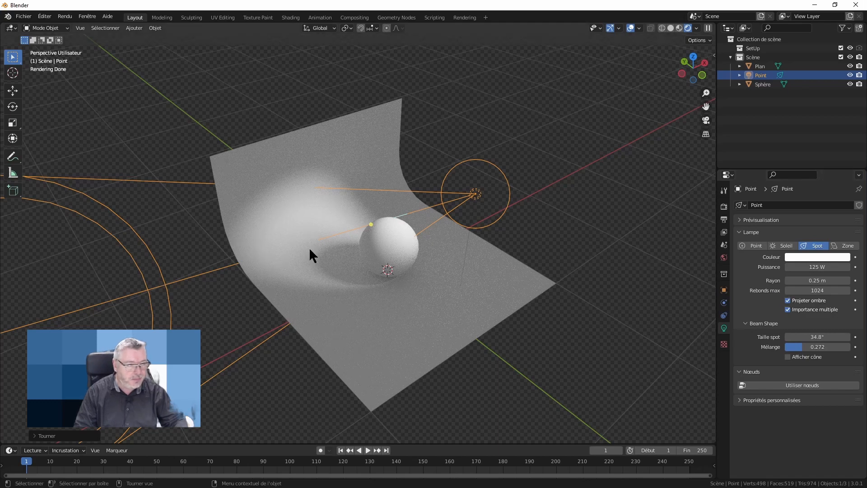
Step: Change the light to an area light (Zone) with the Rectangle shape and a Y size of 0.71 m
left_click(844, 245)
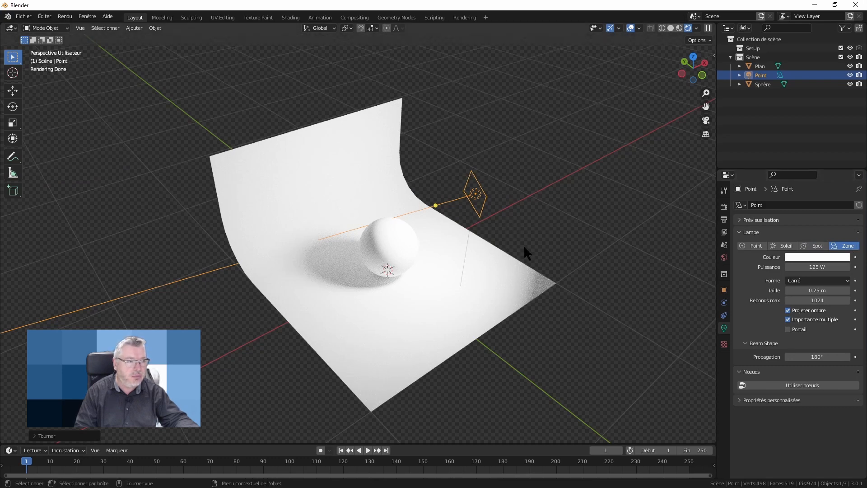
left_click(808, 279)
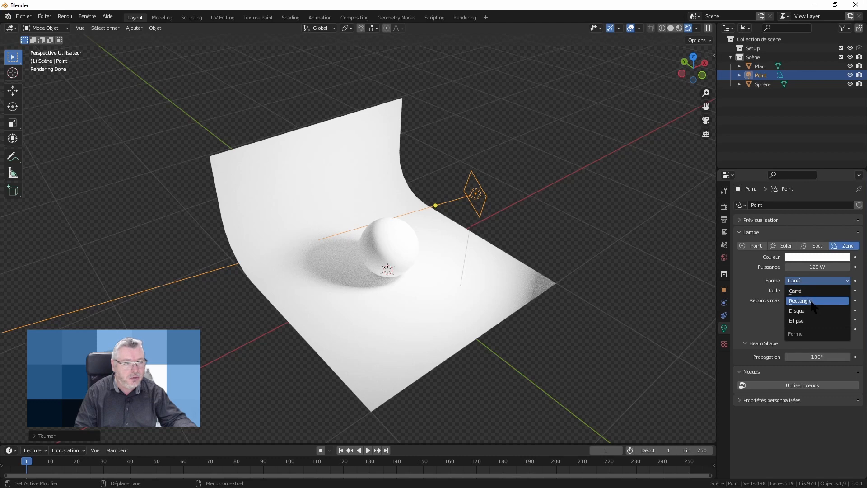
left_click(810, 301)
mouse_move(815, 299)
left_mouse_down()
mouse_move(837, 298)
mouse_move(826, 299)
left_mouse_up()
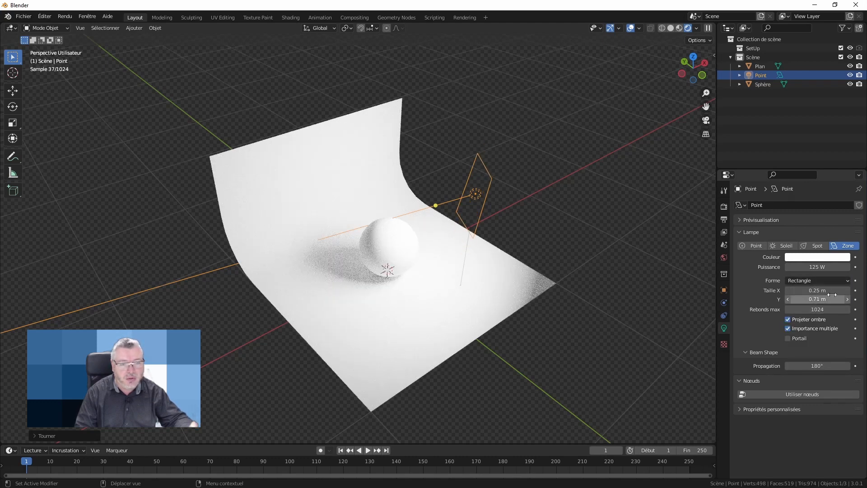
Step: Try the area light's Disque shape at a 0.99 m size and its Ellipse shape, and set the shape to Carré
left_click(816, 281)
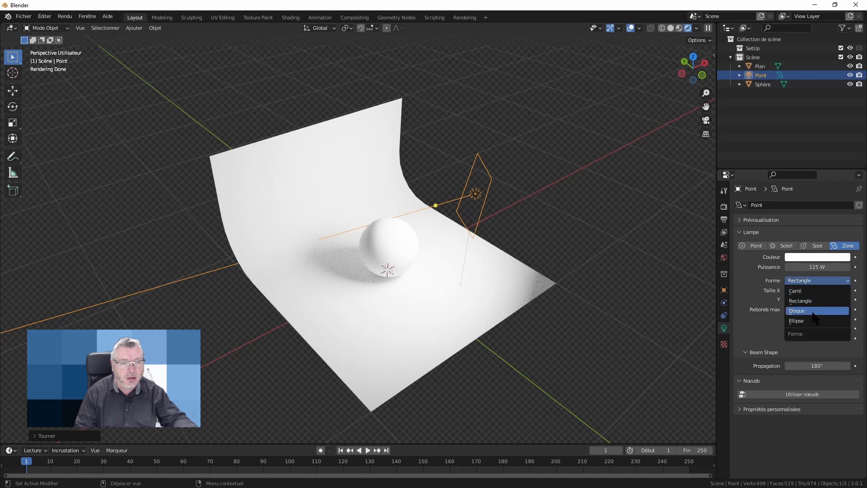
left_click(812, 312)
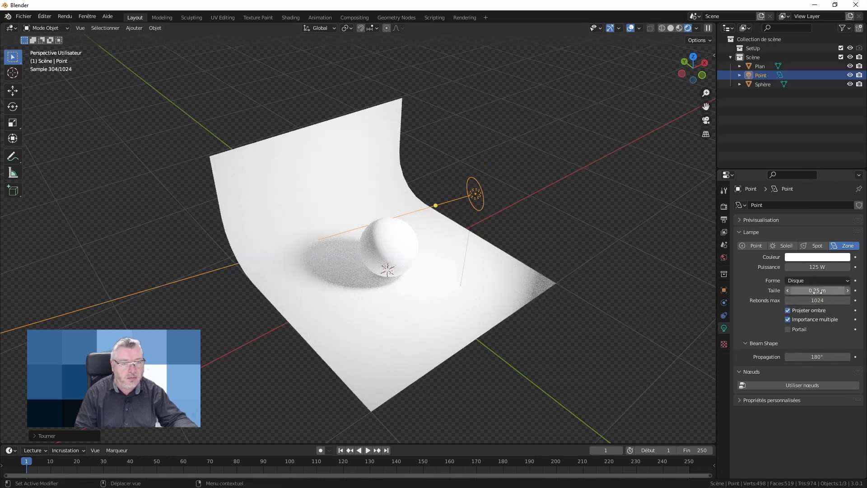
left_click_drag(819, 291, 807, 280)
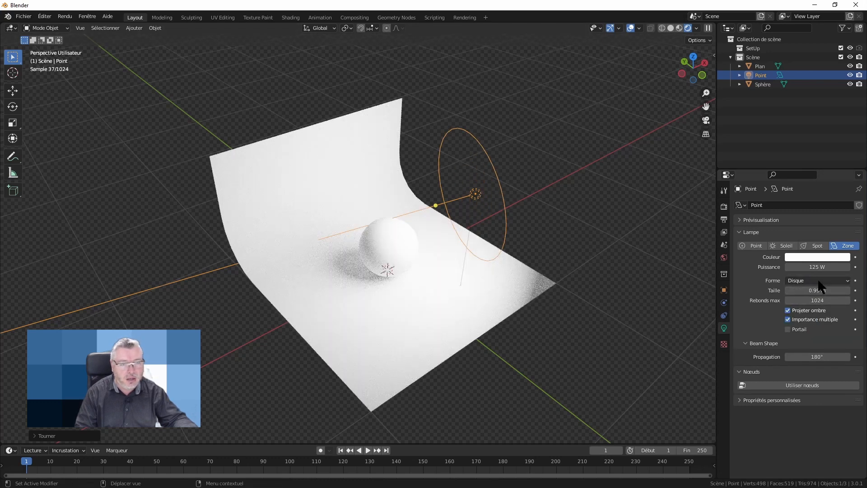
left_click(819, 282)
left_click(824, 320)
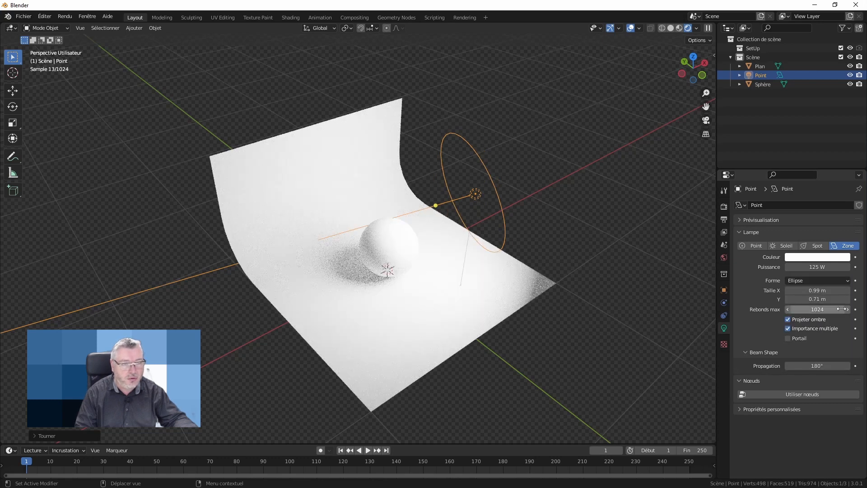
left_click(817, 280)
left_click(812, 293)
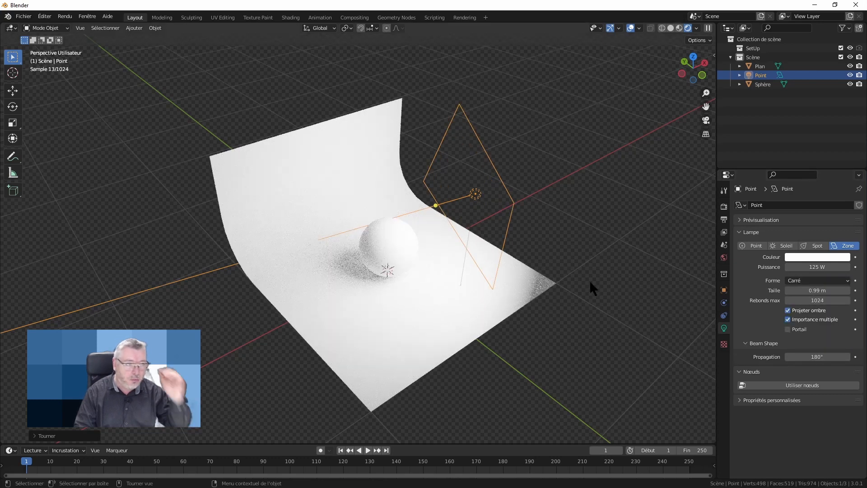
Step: Test the square area light at 0.04 m, set its size to 0.46 m and reduce its power to 75 W
left_click_drag(817, 290, 790, 290)
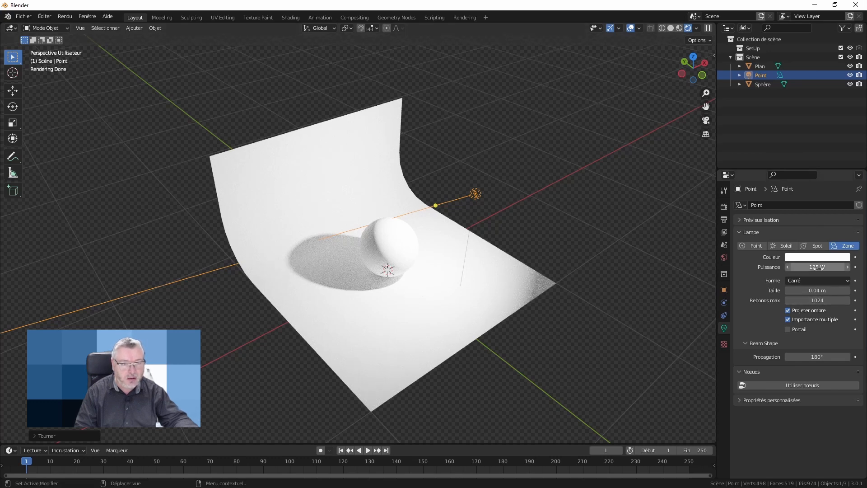
left_click_drag(815, 290, 835, 291)
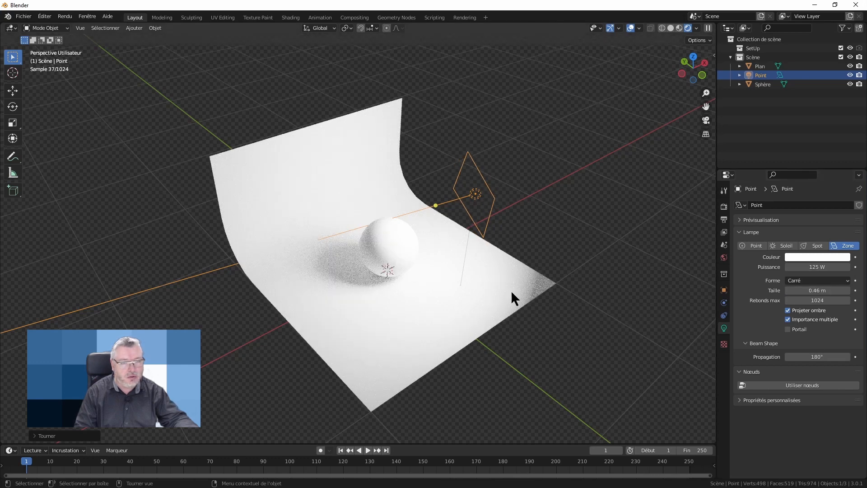
left_click(819, 267)
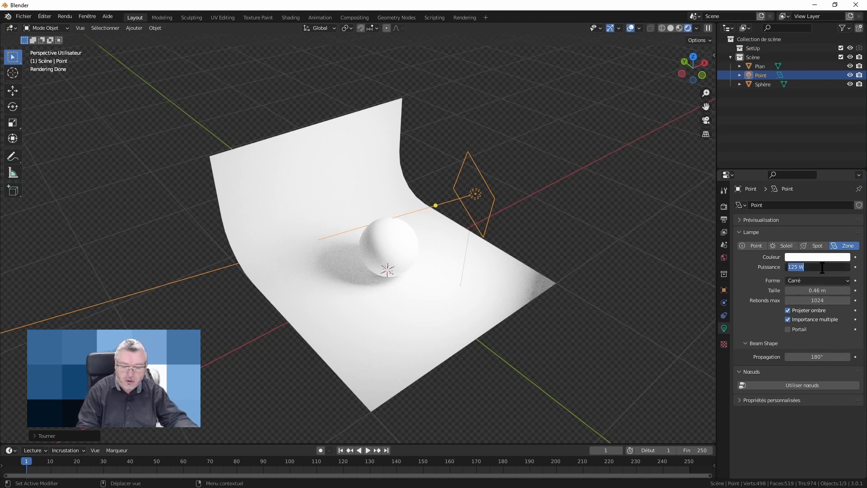
type("75")
key("Return")
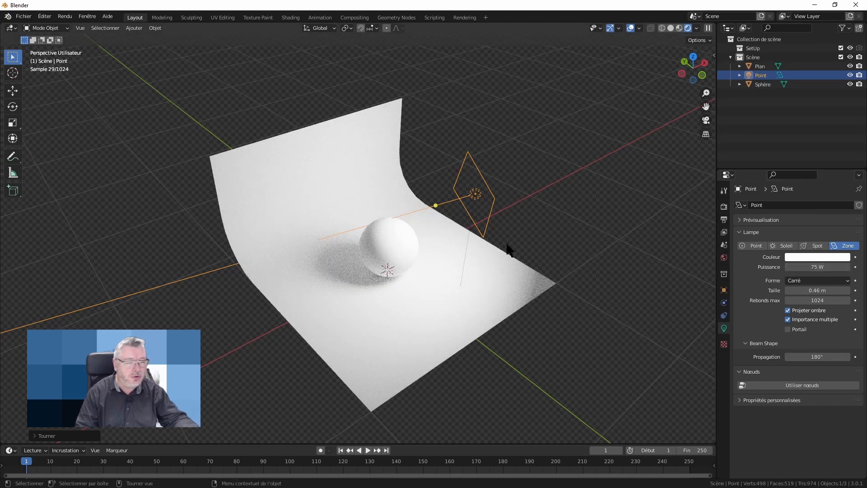
Step: Move the area light down beside the sphere near the floor, rotate it about 73° and turn it back about 64°
middle_click_drag(539, 256, 525, 236)
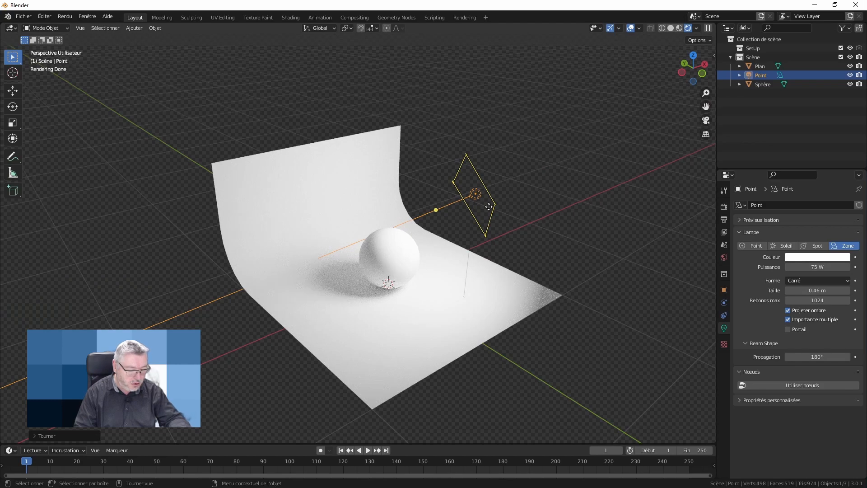
key("g")
left_click(449, 283)
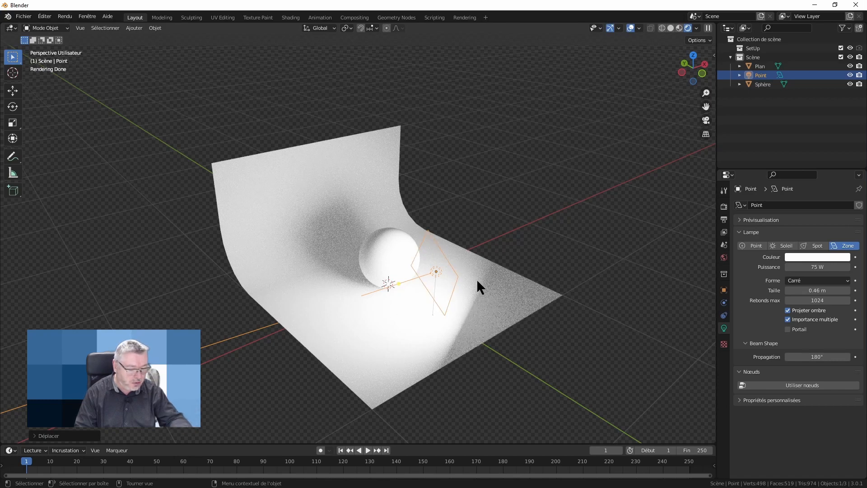
key("r")
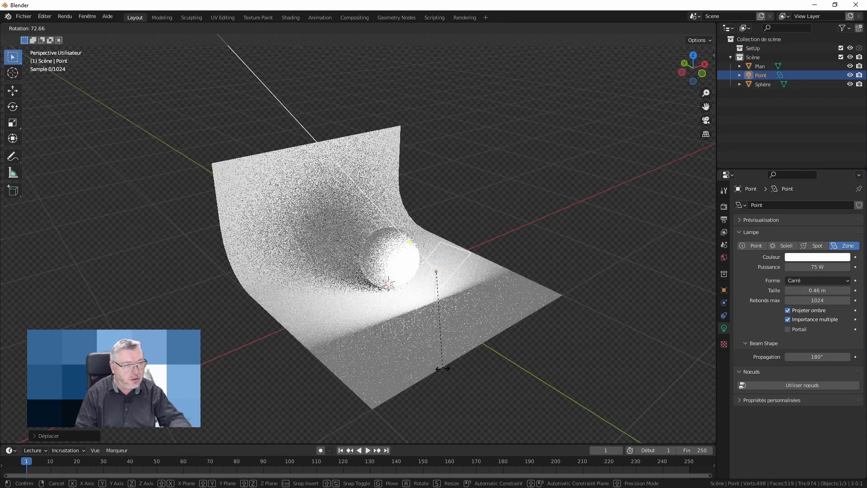
left_click(403, 218)
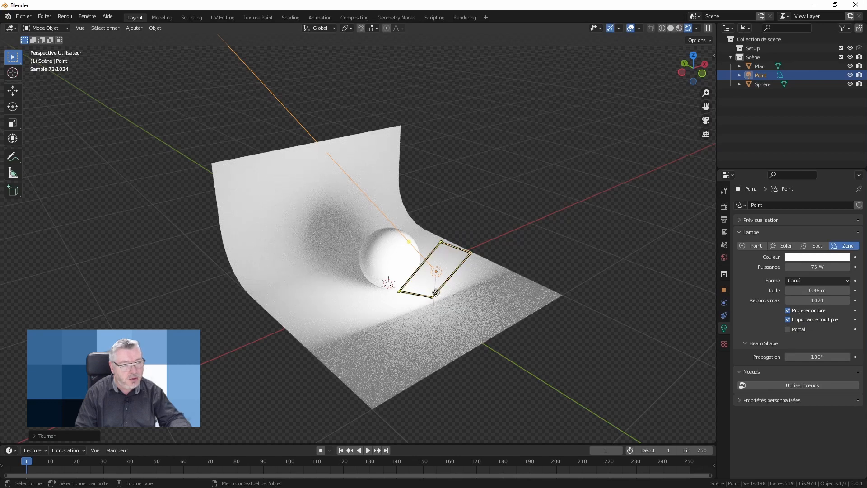
key("r")
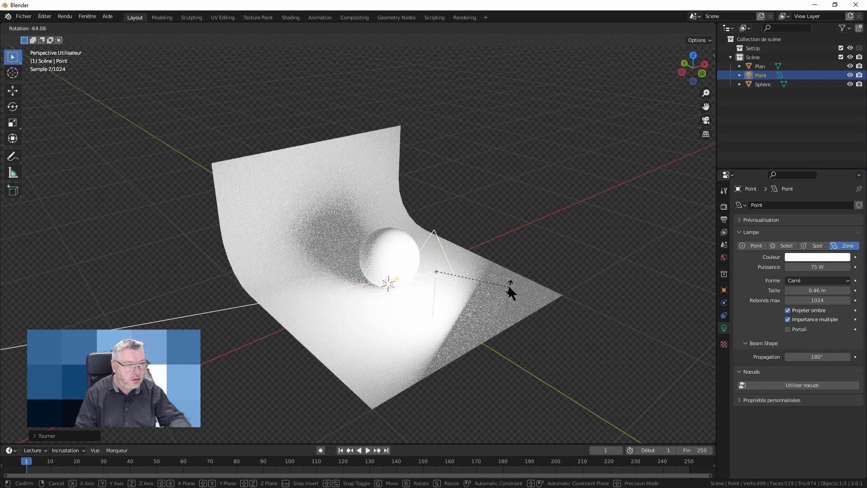
left_click(510, 290)
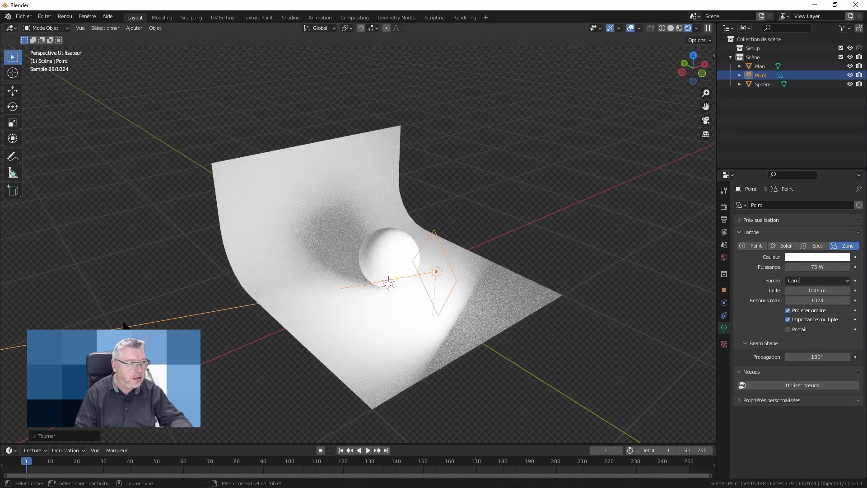
Step: Move the area light back up and away from the sphere, above the floor's far edge
scroll(236, 318, "down", 3)
key("g")
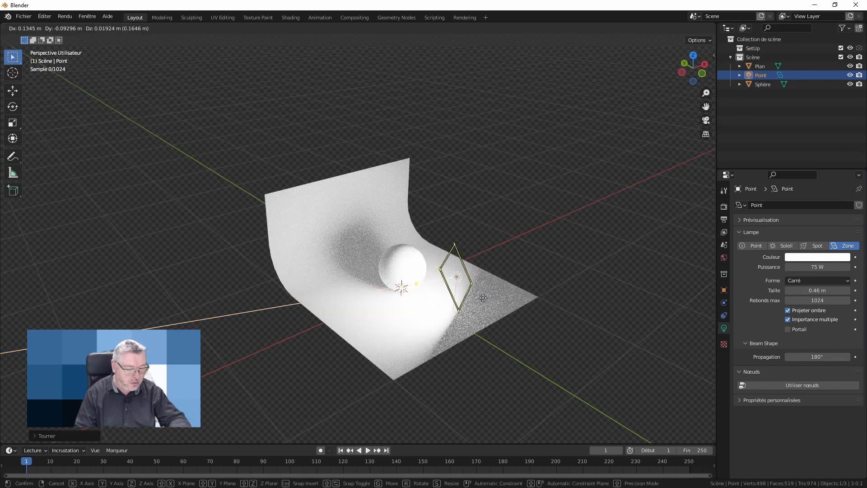
left_click(488, 247)
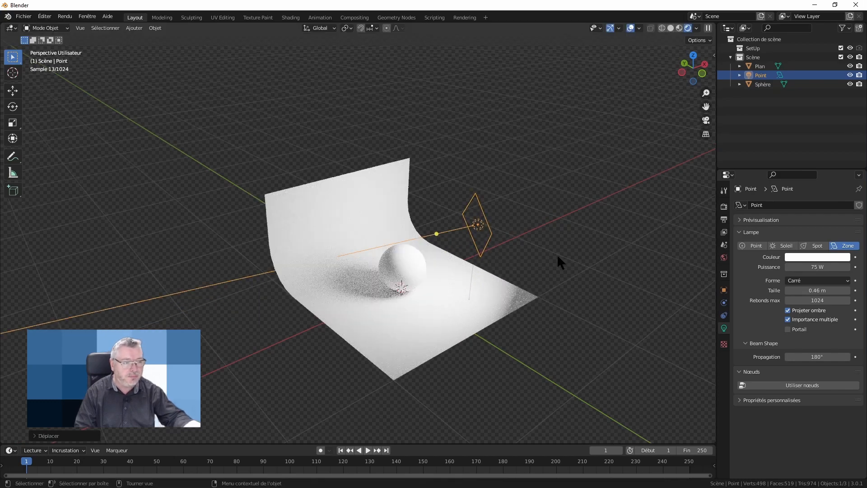
mouse_move(557, 256)
middle_mouse_down()
mouse_move(515, 255)
mouse_move(566, 255)
middle_mouse_up()
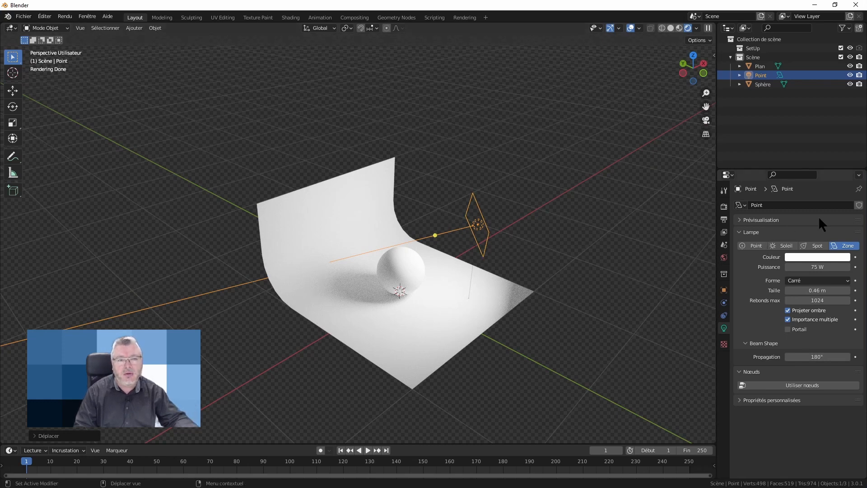
Step: Change the area light to a spot light, move it slightly lower beside the sphere and set its power to 125 W
left_click(815, 245)
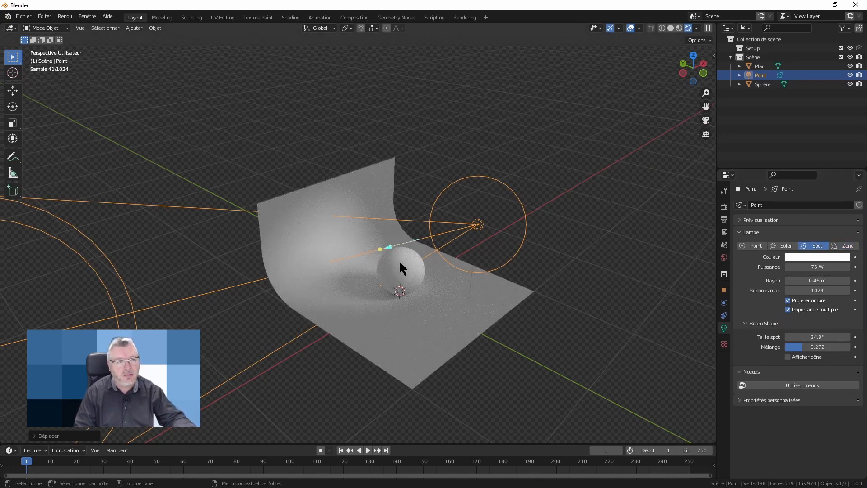
key("g")
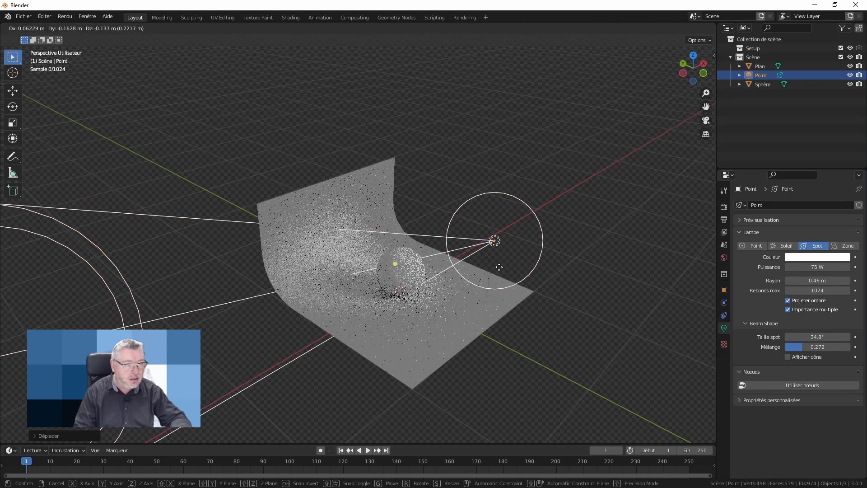
left_click(498, 269)
left_click(817, 267)
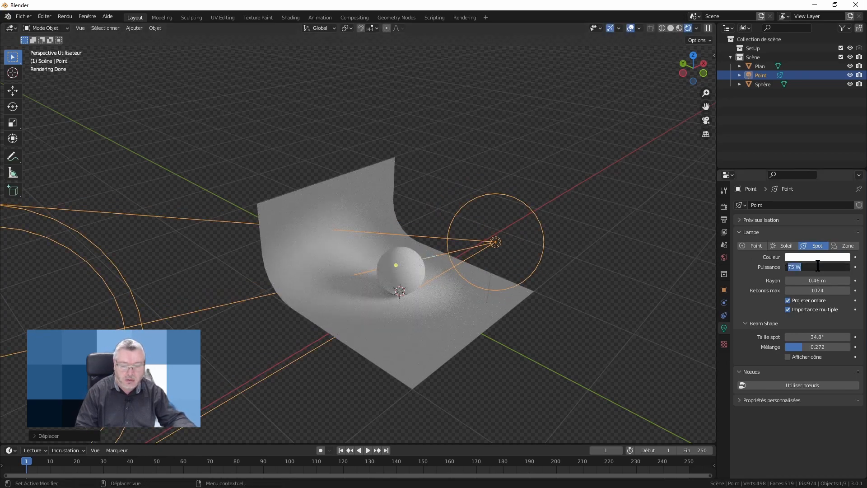
type("125")
key("Return")
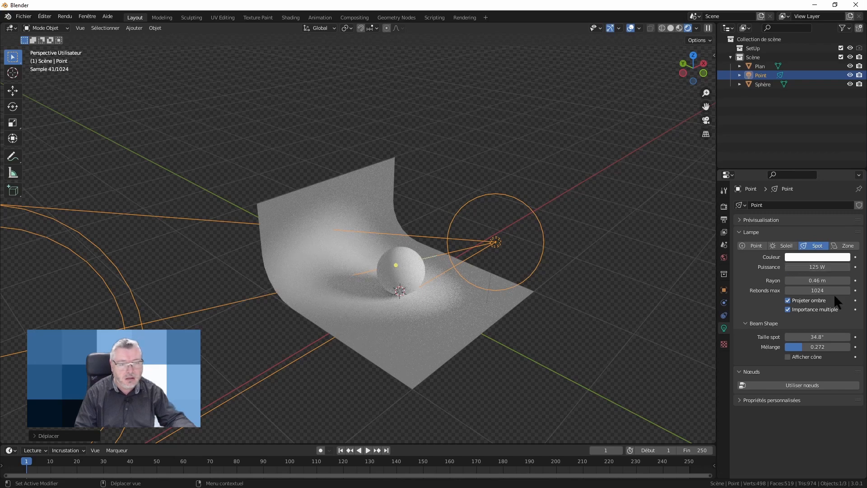
Step: Reduce the spot light's radius to 0 m, test its beam blend at 0 and set the blend to 0.150
left_click_drag(827, 281, 785, 282)
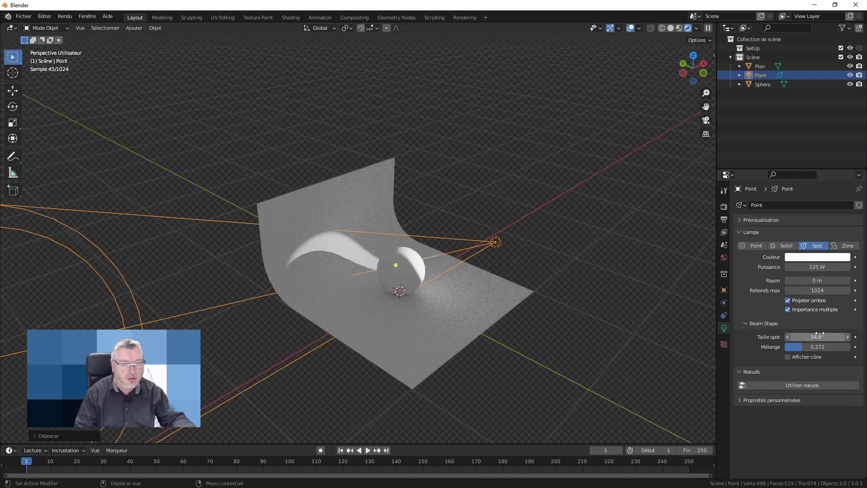
left_click(820, 280)
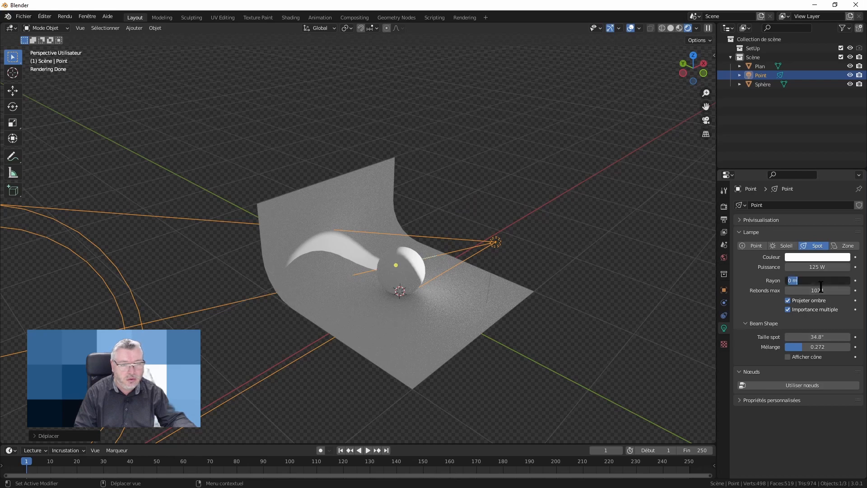
key("Return")
left_click_drag(813, 347, 785, 350)
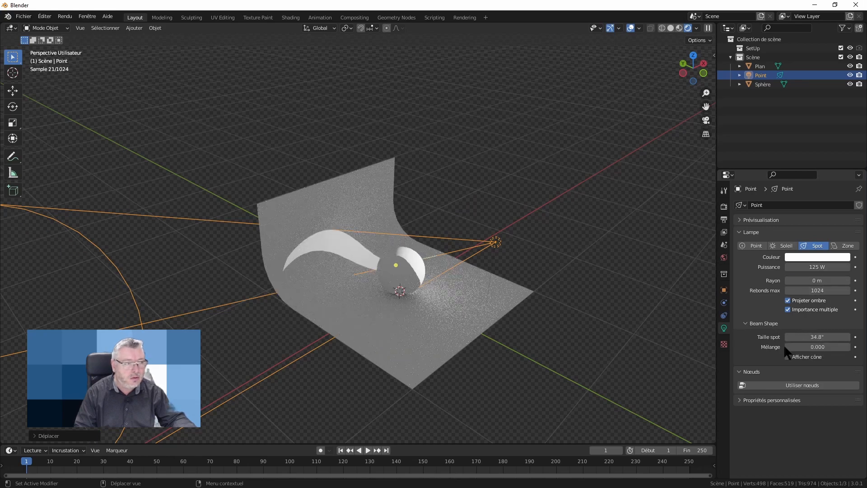
left_click(813, 346)
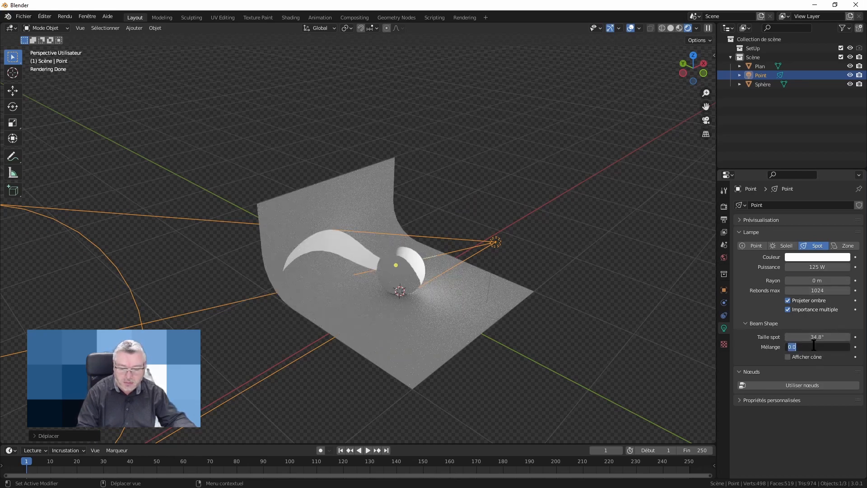
key("Return")
scroll(431, 244, "down", 1)
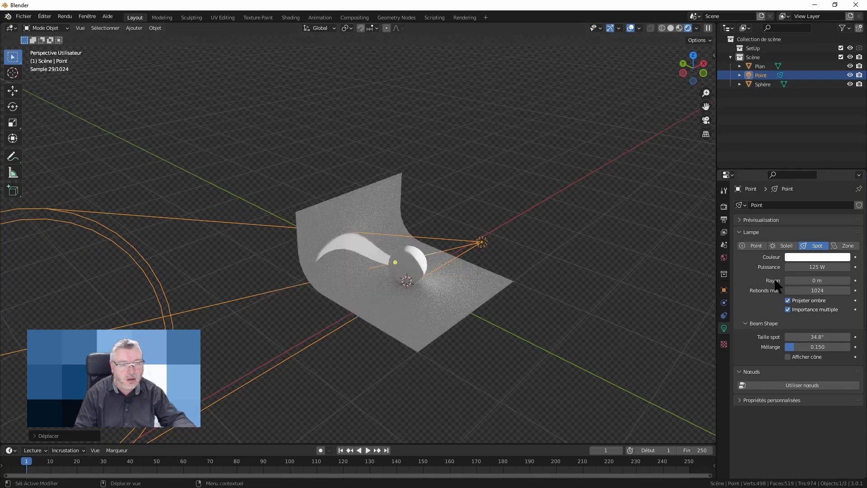
Step: Set the spot light's radius to 0.1 m
left_click(816, 281)
type("0.1")
key("Return")
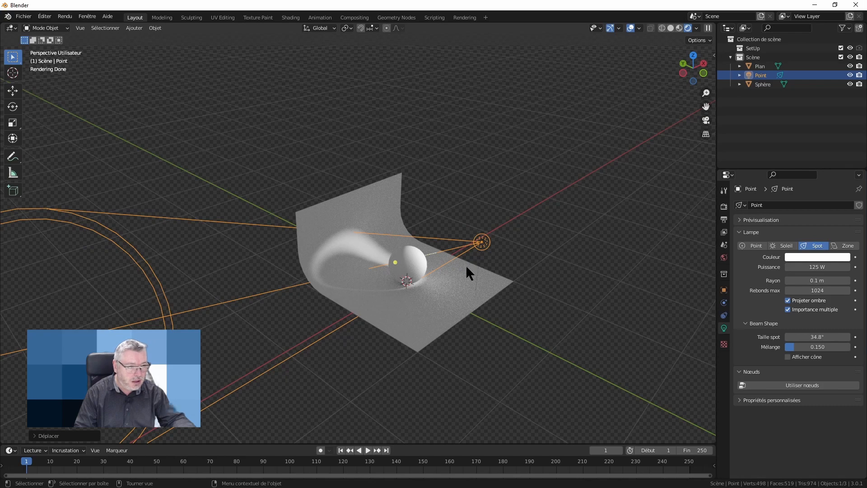
Step: Reposition the spot light in front of the sphere and widen its spot size to 57.2°
middle_click_drag(497, 270, 435, 309)
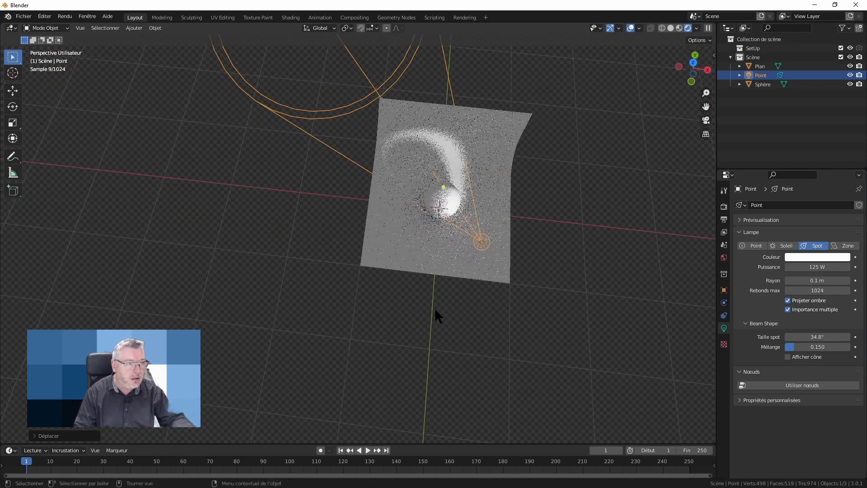
key("g")
left_click(497, 286)
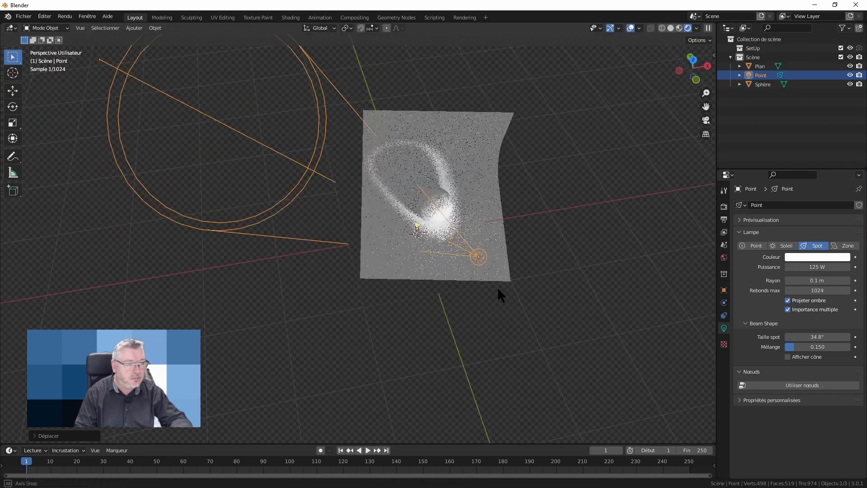
middle_click_drag(497, 286, 505, 251)
left_click_drag(815, 337, 843, 337)
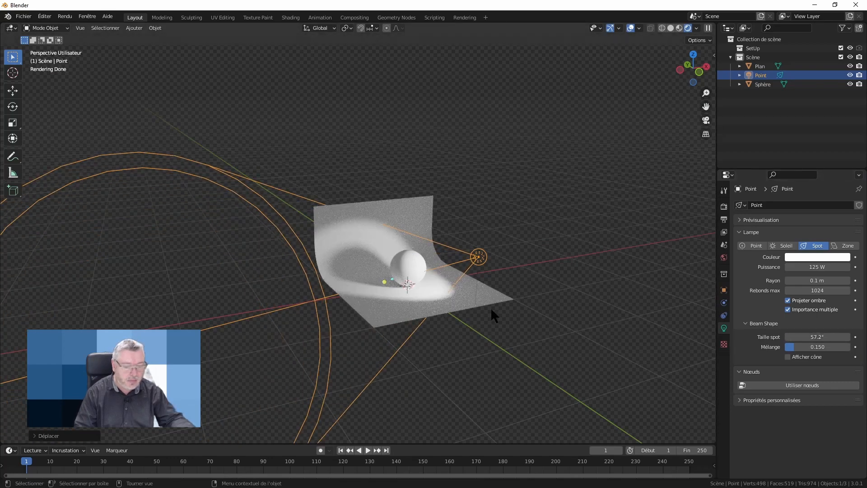
Step: In top view, rotate the spot light straight towards the backdrop and centre it in front of the sphere, just beyond the floor's edge
key("KP_7")
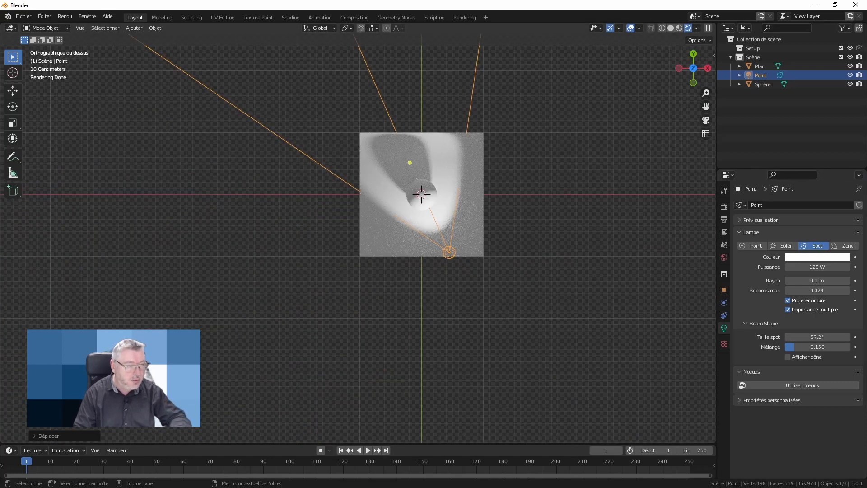
key("r")
left_click(509, 325)
key("g")
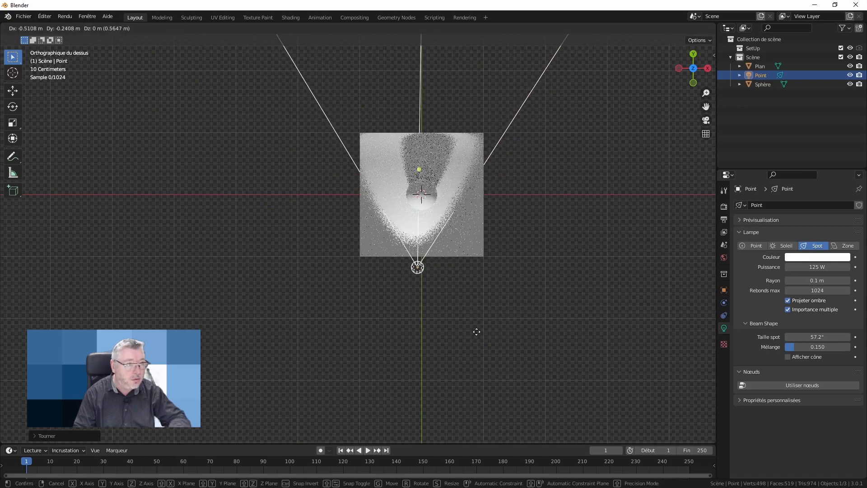
left_click(454, 345)
middle_click_drag(455, 345, 414, 275)
scroll(424, 289, "up", 3)
middle_click_drag(434, 304, 493, 304)
scroll(487, 289, "up", 2)
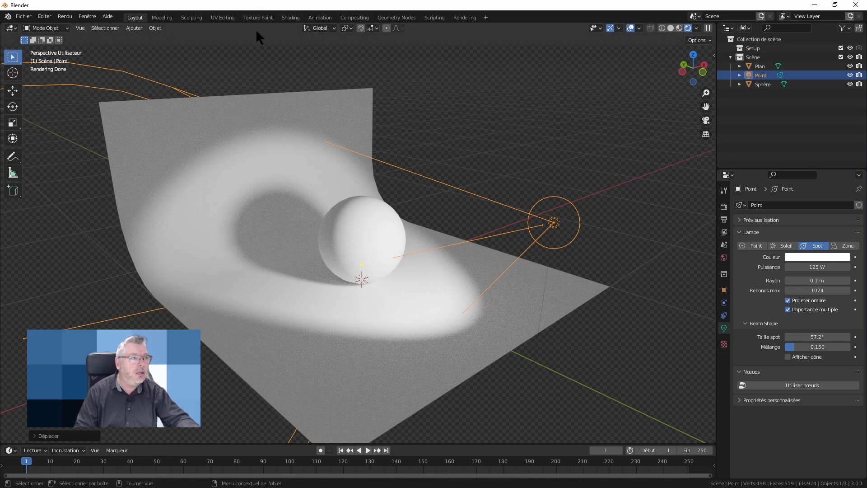
Step: Open the Shading workspace and switch the shader editor from world to object nodes
left_click(290, 17)
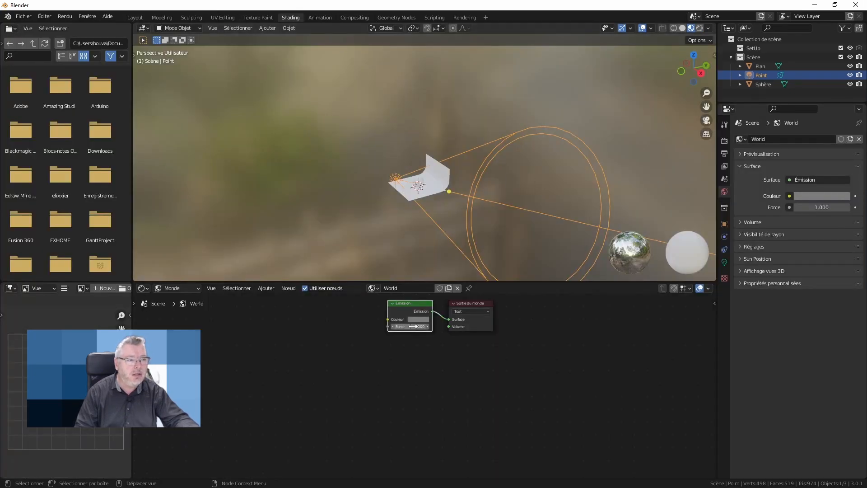
left_click(539, 357)
middle_click_drag(516, 326, 548, 374)
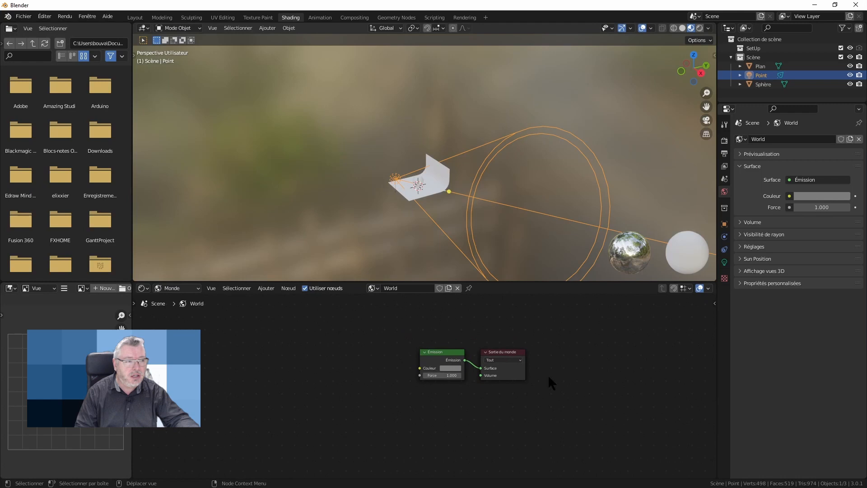
left_click(178, 288)
left_click(180, 298)
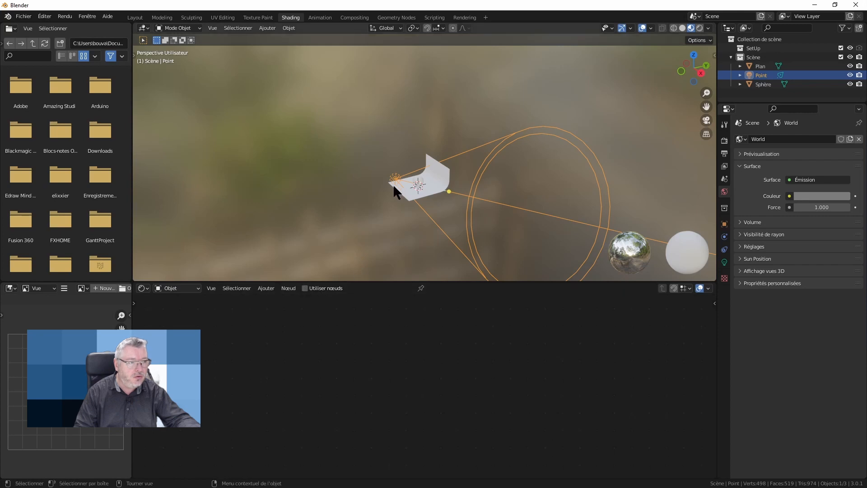
Step: Show the sphere scene with rendered shading in the Shading workspace's 3D view
middle_click_drag(417, 240, 523, 255)
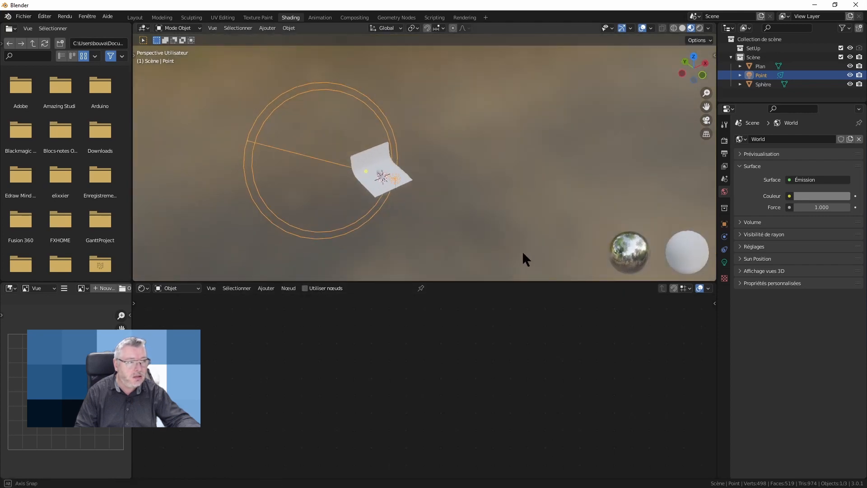
left_click(699, 28)
scroll(397, 182, "up", 10)
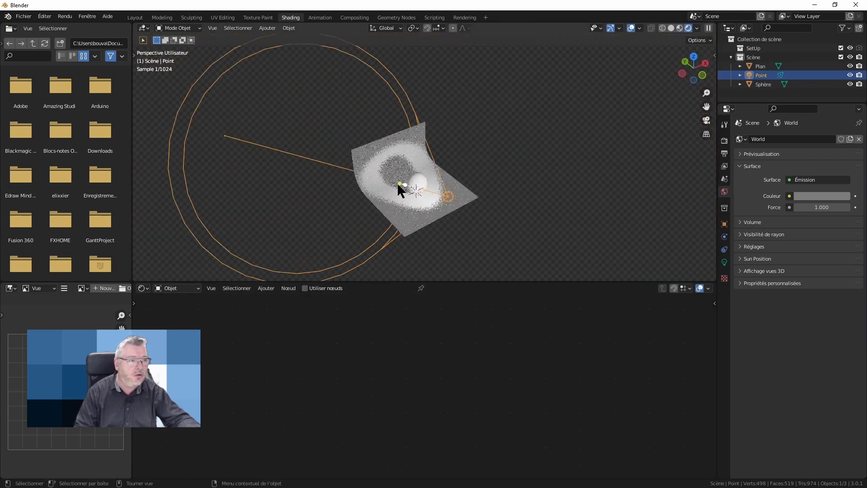
Step: Enable nodes on the spot light, demonstrating the option in both the shader editor and the light's properties
left_click(305, 288)
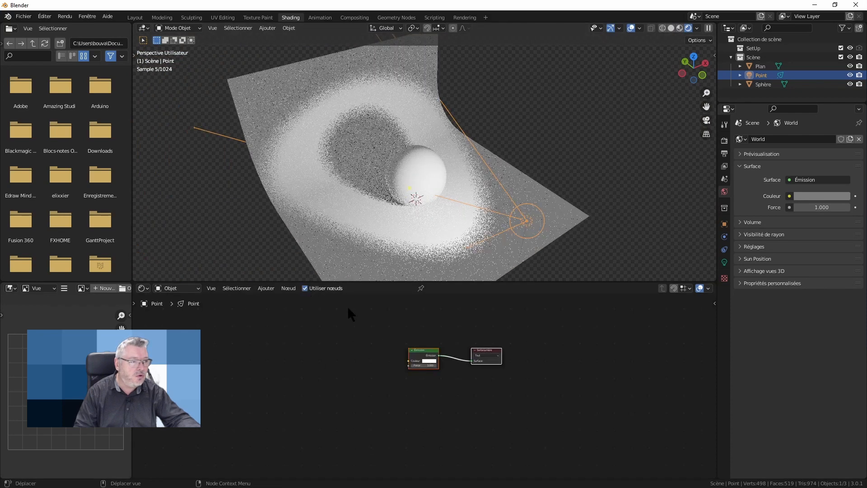
left_click(724, 262)
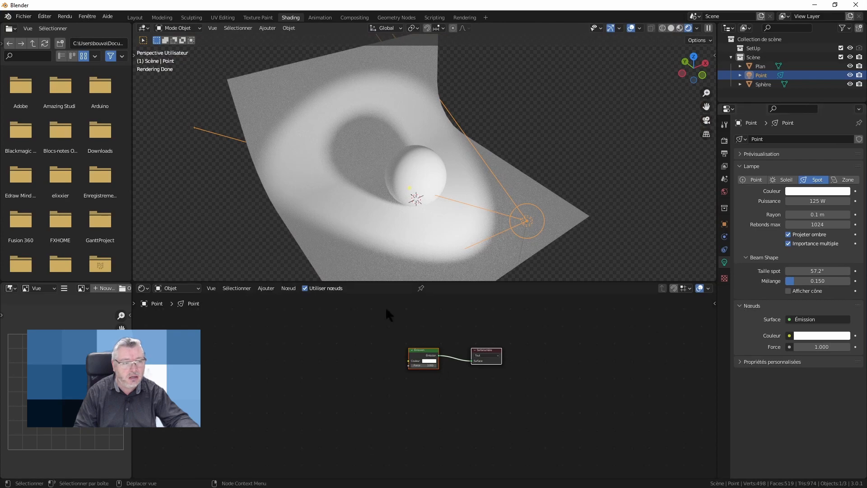
left_click(305, 288)
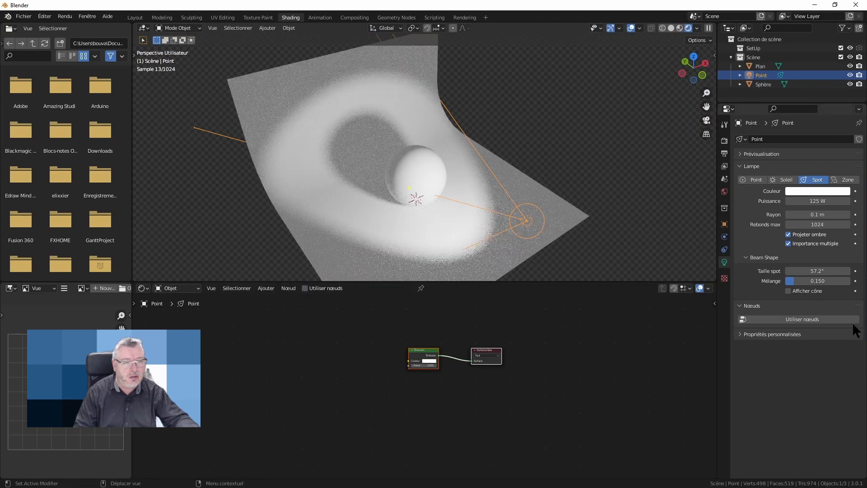
left_click(802, 320)
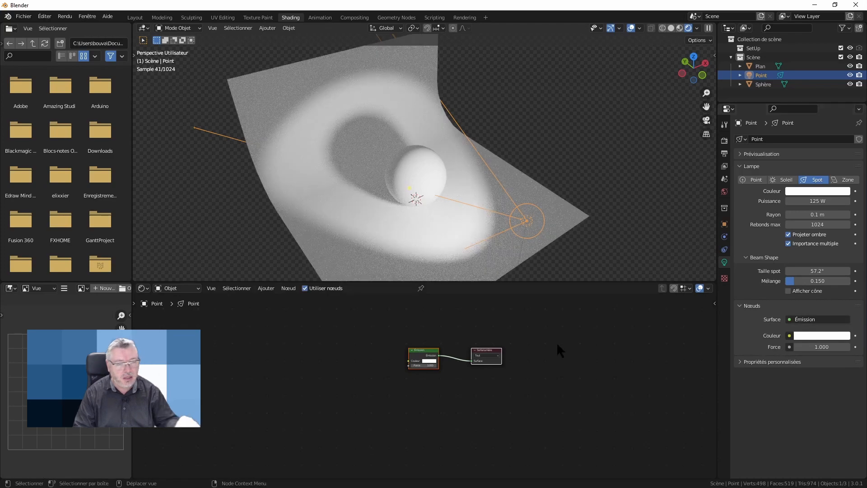
Step: Test the spot light's Emission node at a strength of 0.5 and set it back to 1
scroll(420, 332, "up", 5)
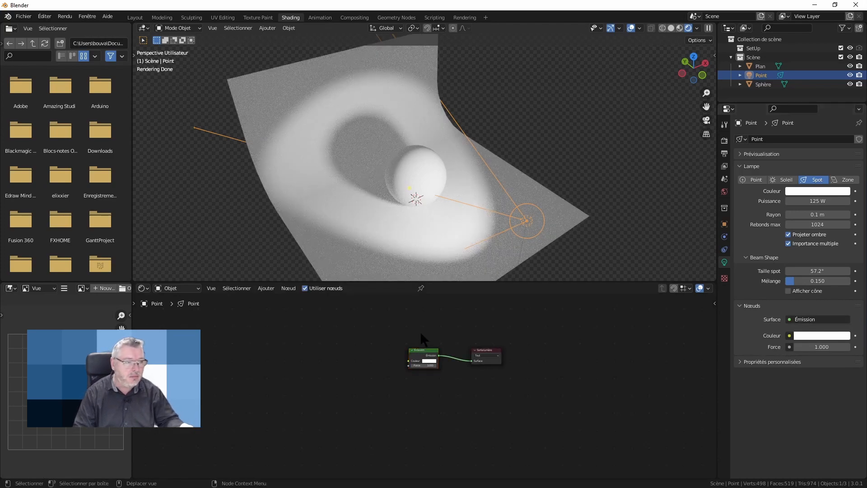
middle_click_drag(420, 330, 529, 312)
scroll(517, 363, "up", 1)
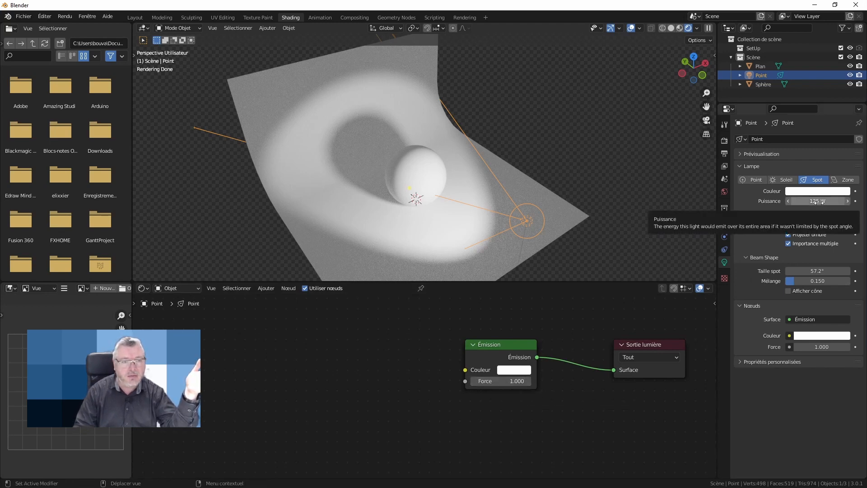
left_click(501, 380)
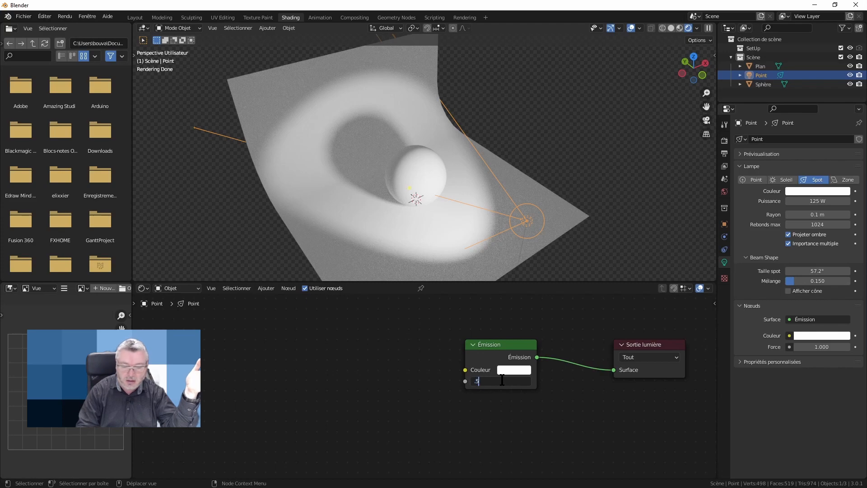
key("Return")
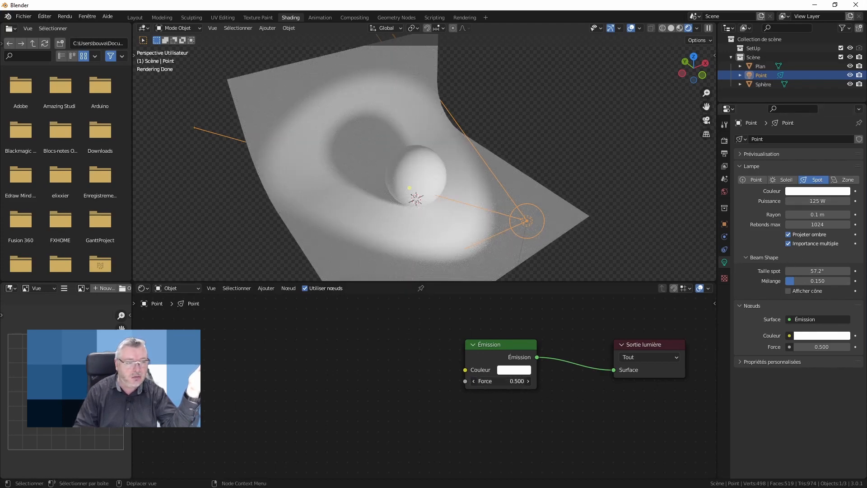
type("1")
key("Return")
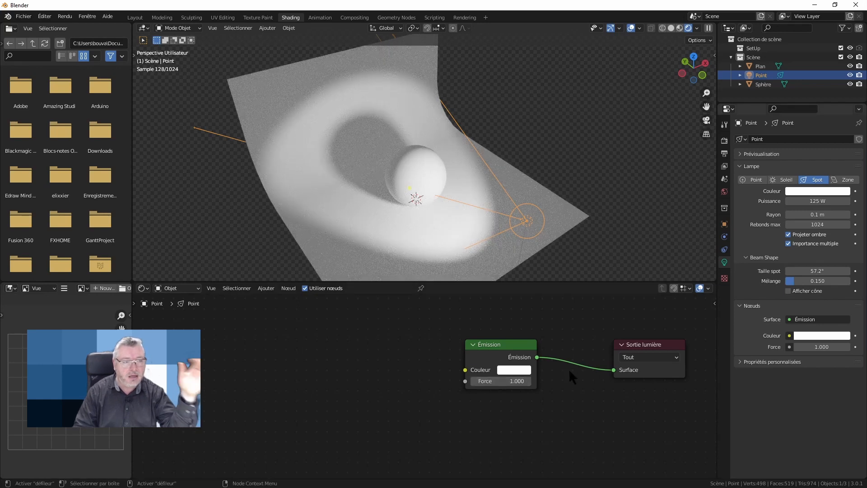
Step: Add an image texture with mapping and texture coordinates to the Emission colour, and space the new nodes away from the Emission node
scroll(374, 384, "down", 1)
scroll(374, 384, "down", 2)
middle_click_drag(451, 329, 503, 322)
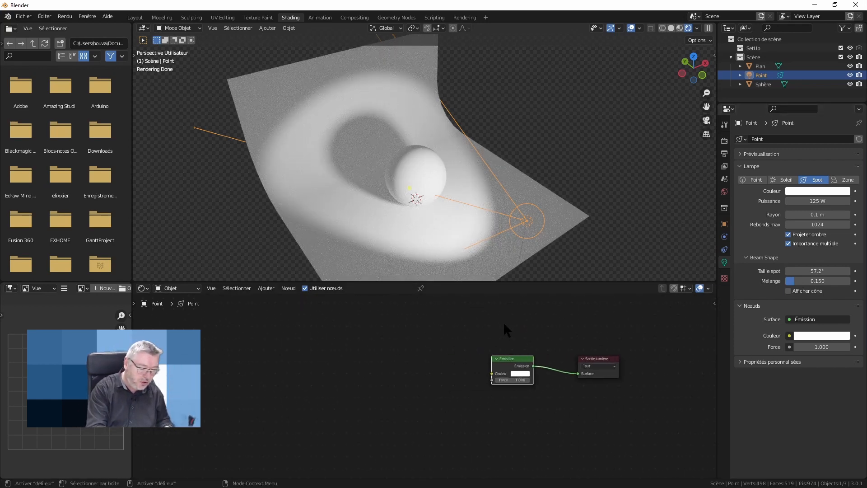
key("ctrl+t")
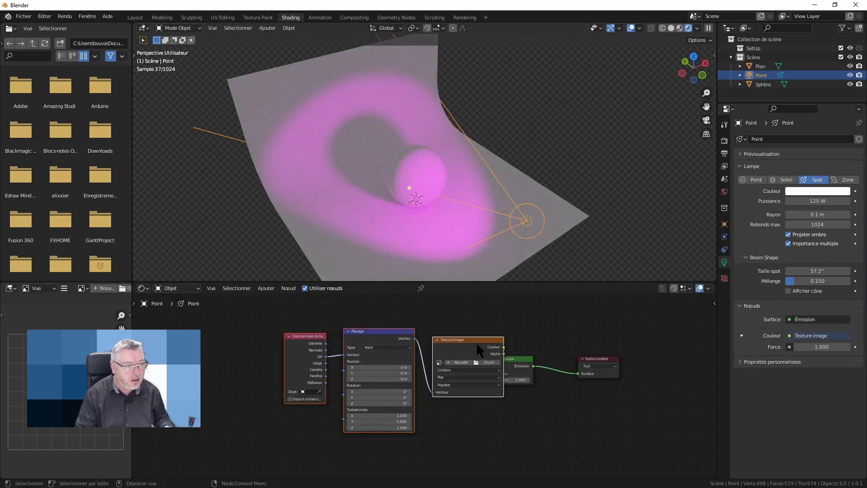
left_click_drag(475, 342, 410, 339)
middle_click_drag(544, 411, 601, 403)
scroll(600, 403, "down", 1)
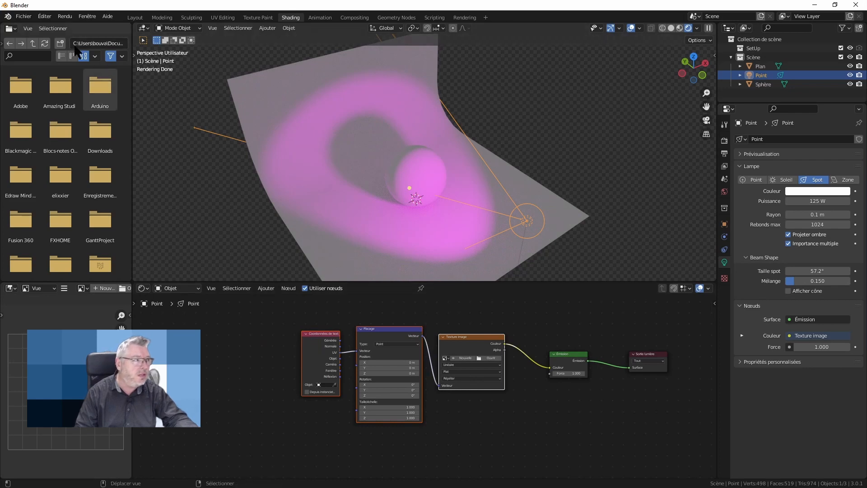
Step: Look up the Node Wrangler add-on in the preferences by searching the add-ons for "wra", and close the preferences
left_click(66, 17)
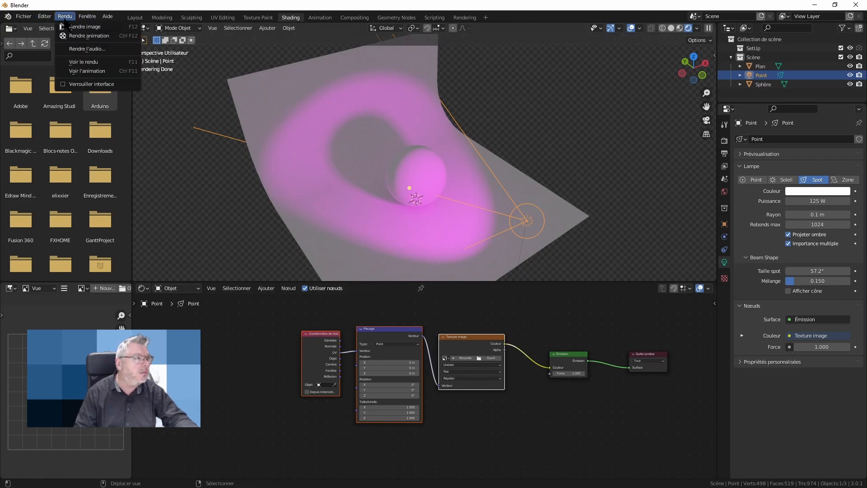
left_click(63, 162)
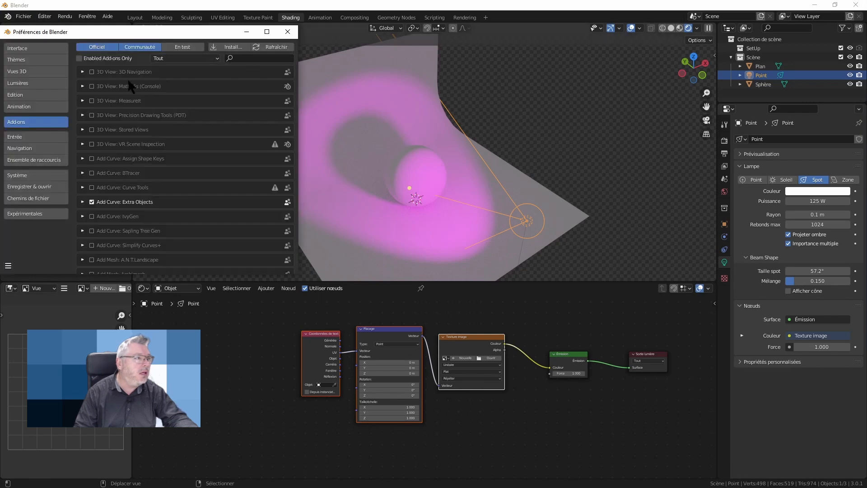
left_click(244, 58)
type("wra")
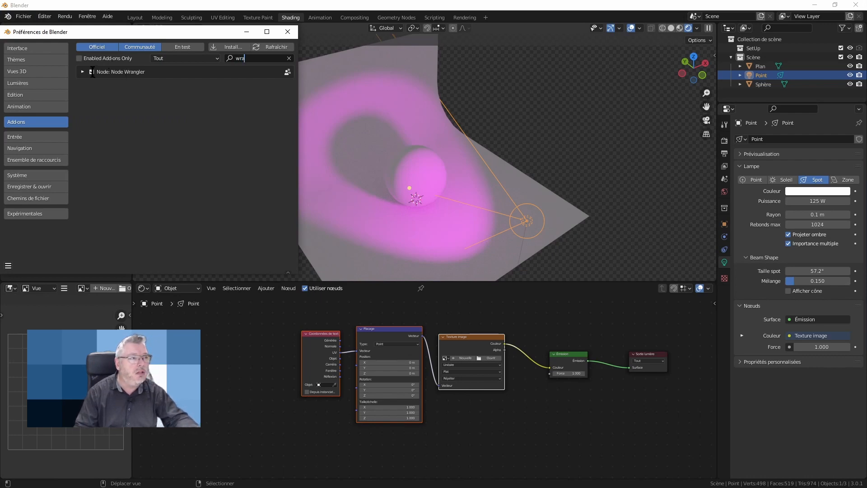
left_click(288, 32)
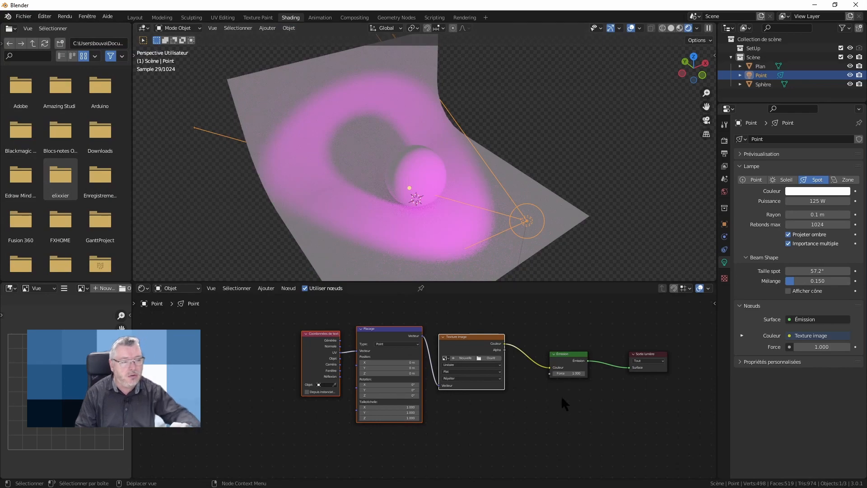
Step: Load Metal+bars+alpha.jpg from D:\Blender\RESSOURCES\TEXTURES into the spot light's image texture node
scroll(488, 359, "up", 3)
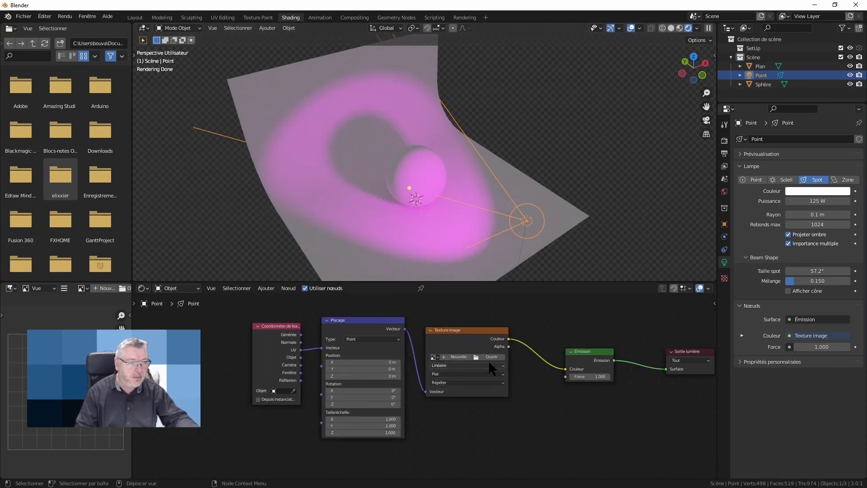
left_click(497, 357)
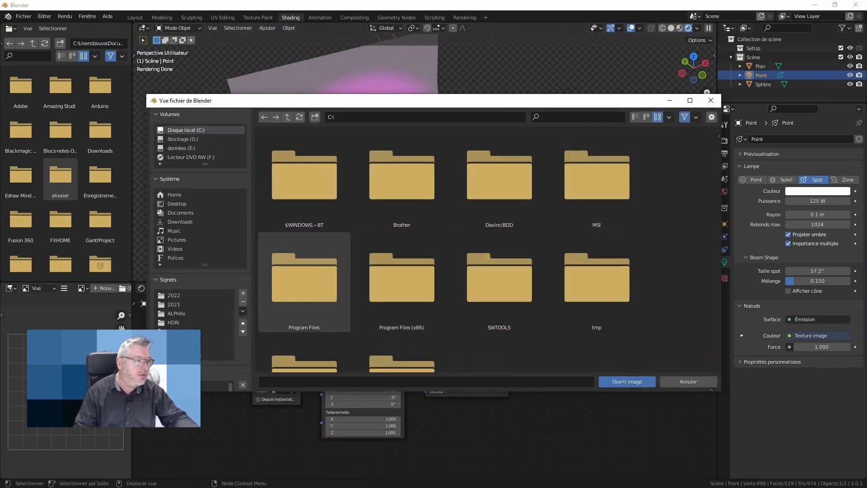
left_click(216, 331)
left_click(192, 339)
scroll(472, 275, "down", 5)
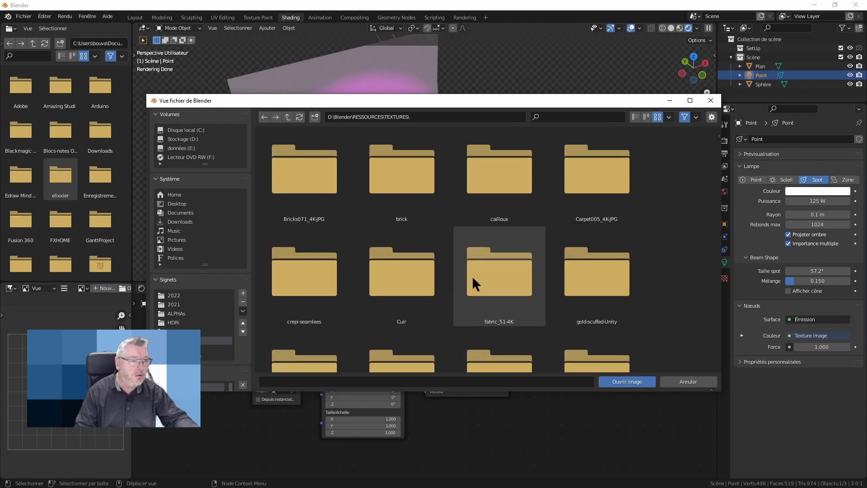
scroll(490, 245, "down", 10)
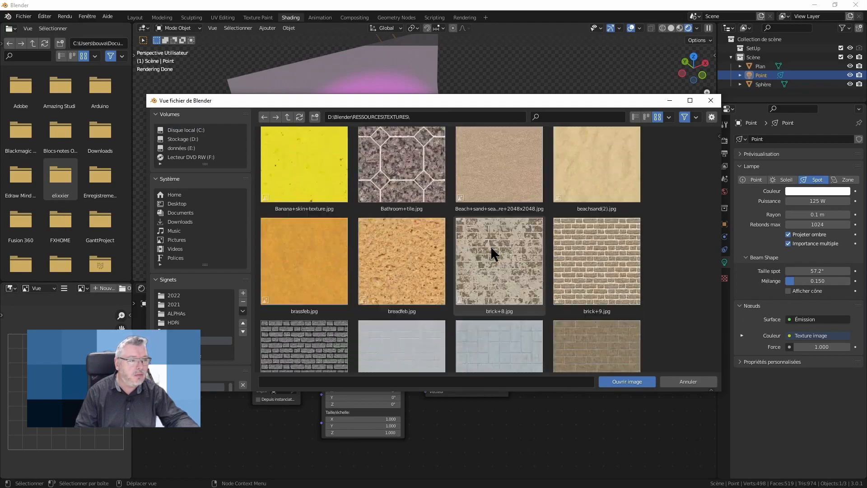
scroll(491, 245, "down", 15)
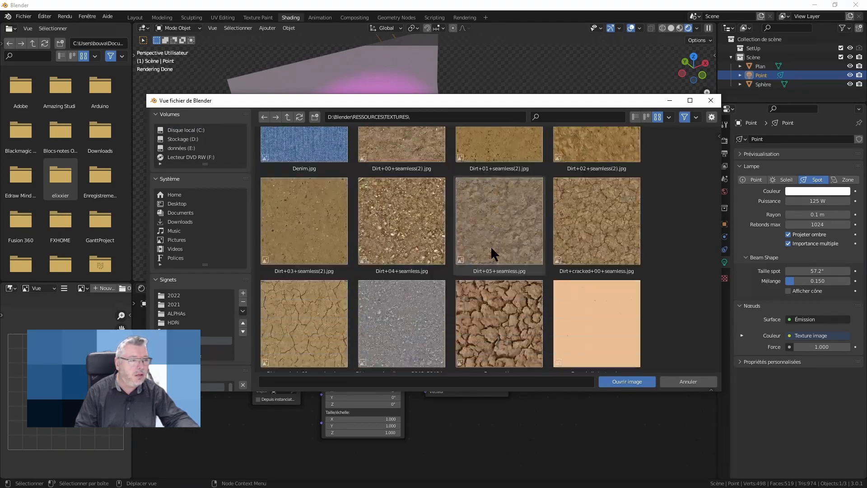
scroll(491, 251, "down", 15)
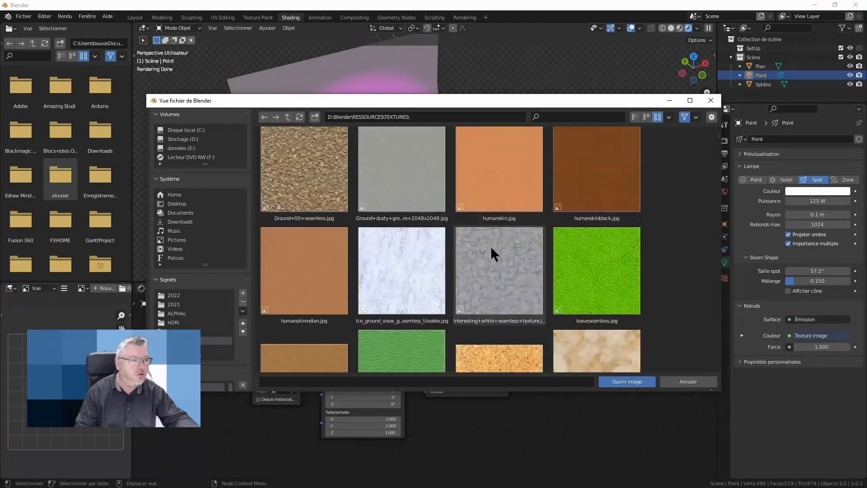
scroll(493, 255, "up", 1)
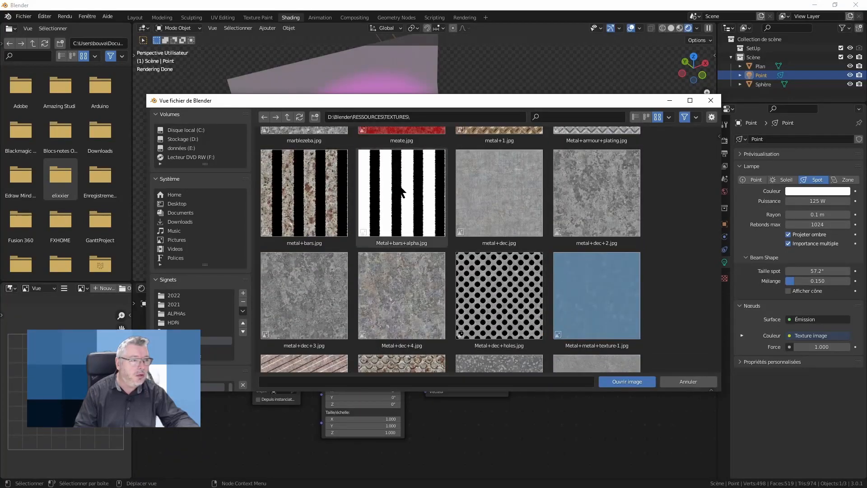
left_click(403, 208)
double_click(400, 199)
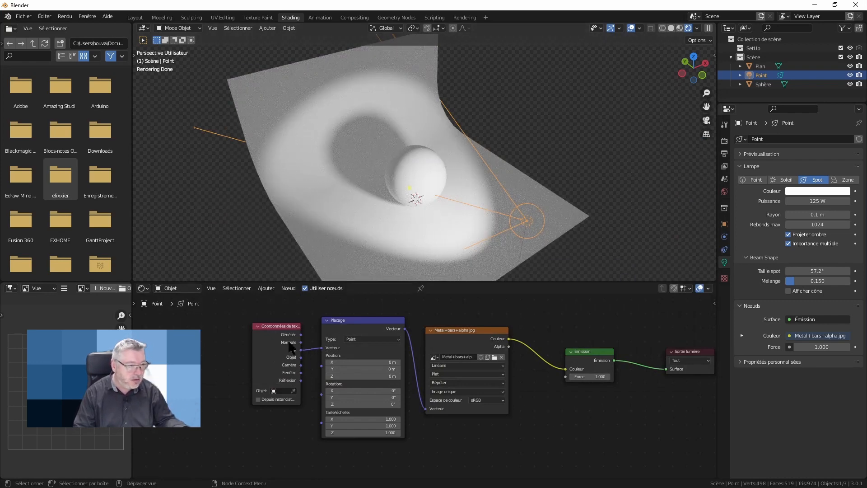
Step: Feed the Mapping node's vector from the Normal output of the texture coordinates instead of UV
left_click_drag(300, 342, 321, 347)
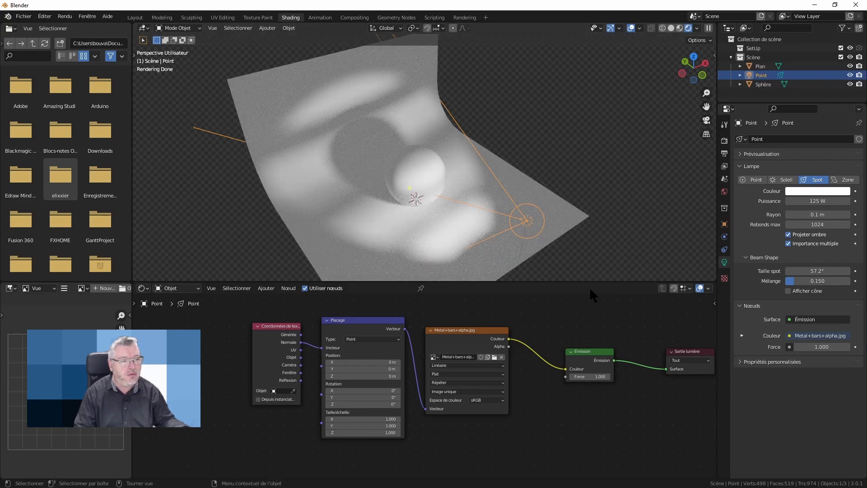
scroll(590, 292, "down", 1)
scroll(564, 319, "down", 3)
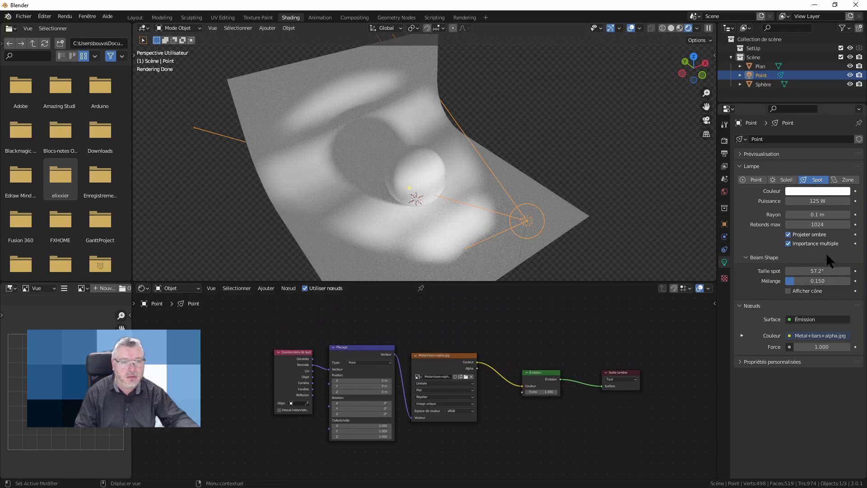
Step: Try the spot light with a radius of 0 m, and set the radius to 0.02 m
left_click_drag(819, 214, 554, 218)
left_click(824, 216)
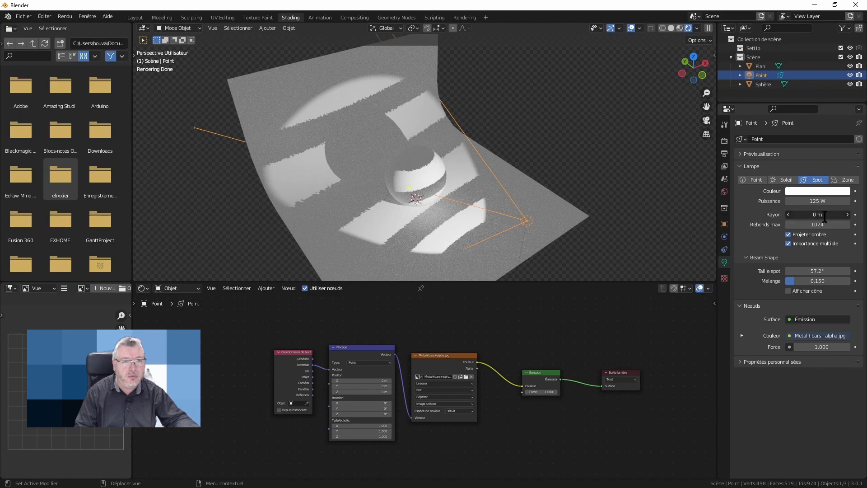
type(".01")
key("BackSpace")
type("2")
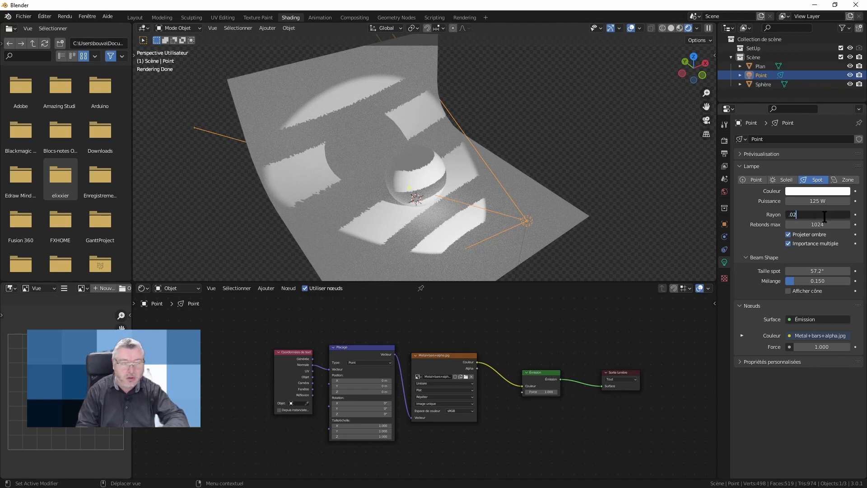
key("Return")
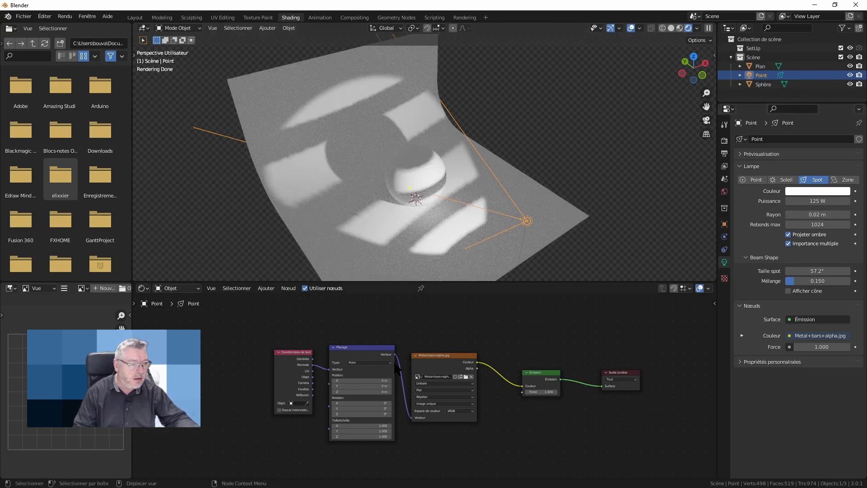
Step: Set the Mapping node's scale to 7.3 on all three axes and its Z rotation to about -22.3°
scroll(385, 415, "up", 3)
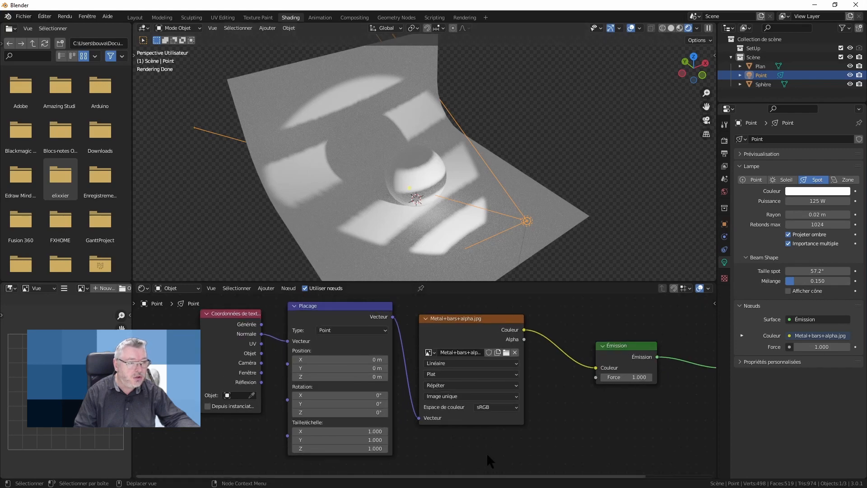
scroll(486, 452, "up", 2)
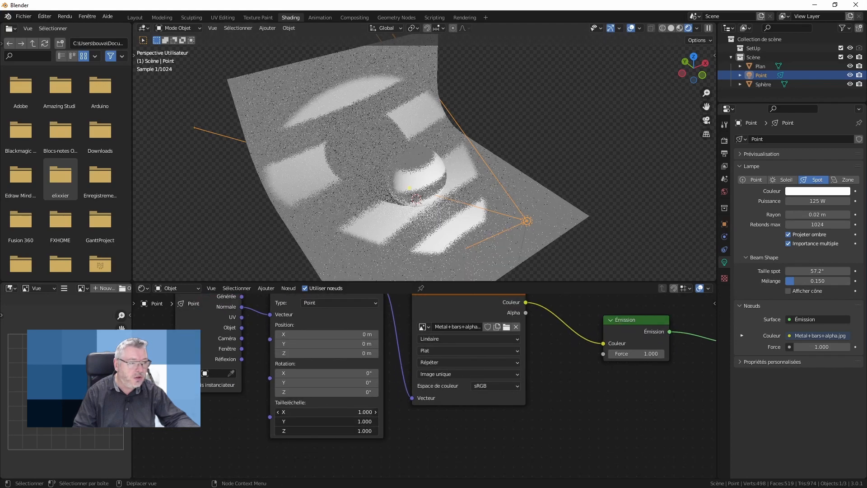
left_click_drag(326, 411, 331, 391)
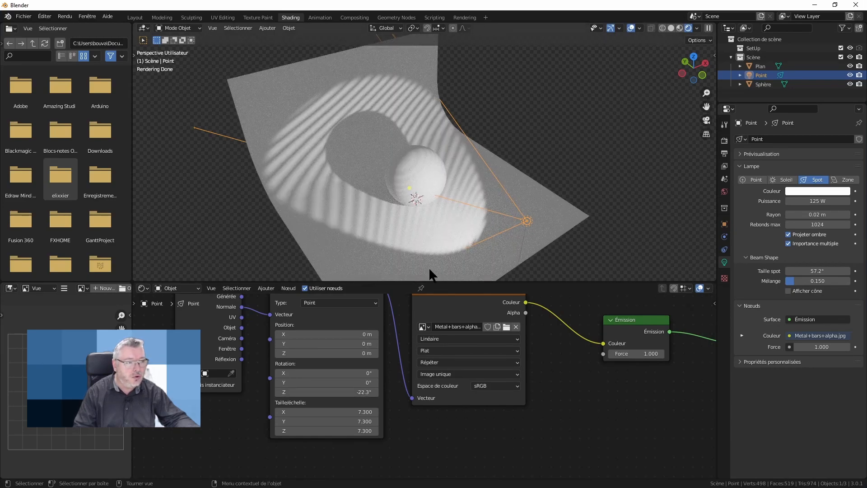
Step: Try out other X rotation and Z position values on the Mapping node and reset them to 0
left_click_drag(333, 373, 329, 353)
type("0")
key("Return")
type("0")
key("Return")
Step: Set the Mapping node's Z rotation to about -13.9°
scroll(311, 405, "down", 1)
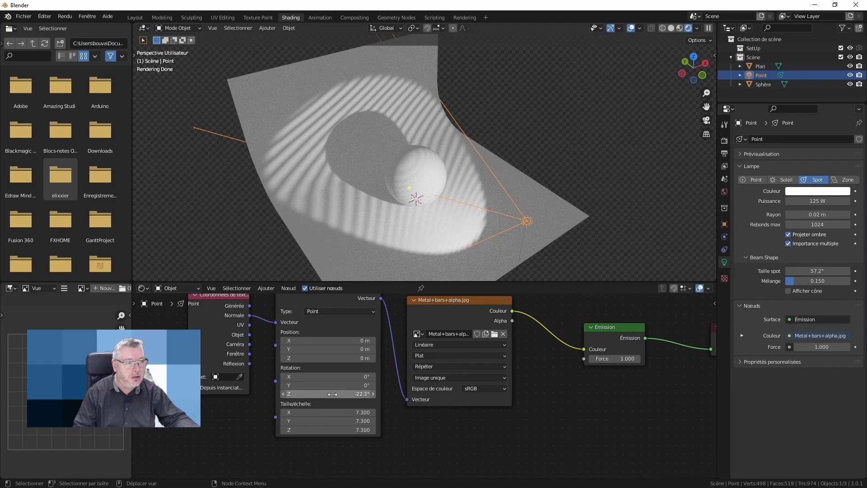
left_click_drag(332, 394, 379, 411)
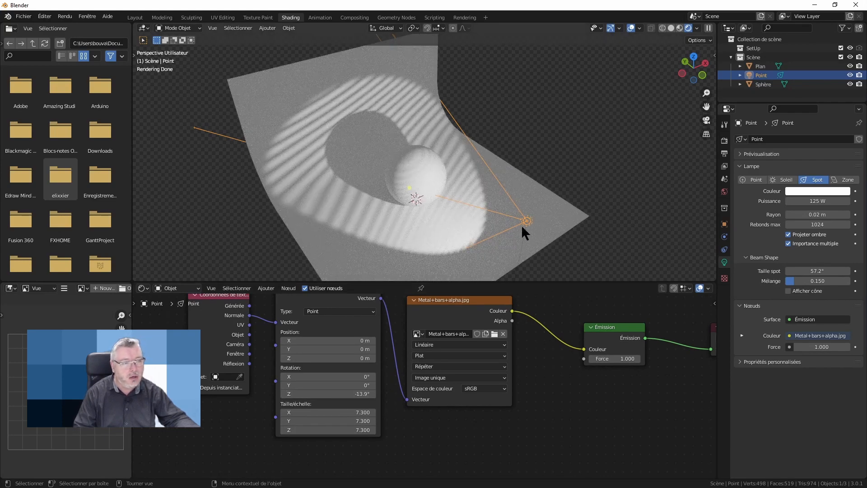
scroll(543, 419, "down", 3)
middle_click_drag(543, 419, 414, 409)
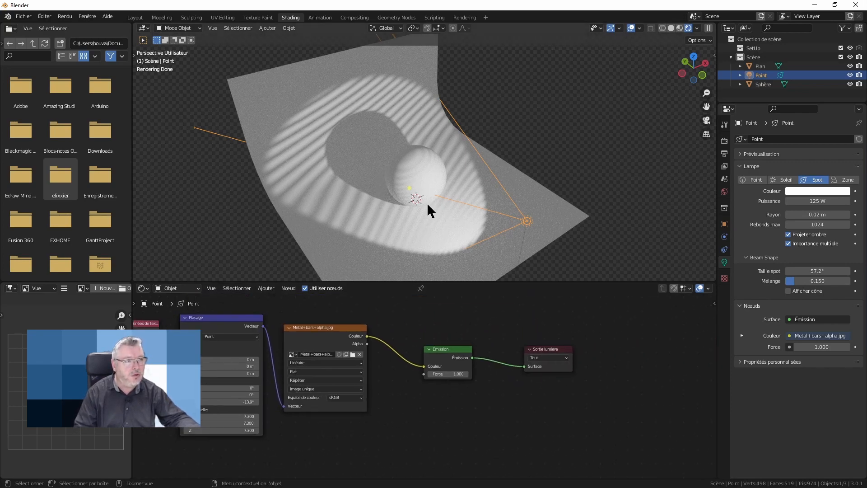
mouse_move(427, 203)
middle_mouse_down()
mouse_move(424, 176)
mouse_move(422, 207)
middle_mouse_up()
scroll(422, 207, "up", 3)
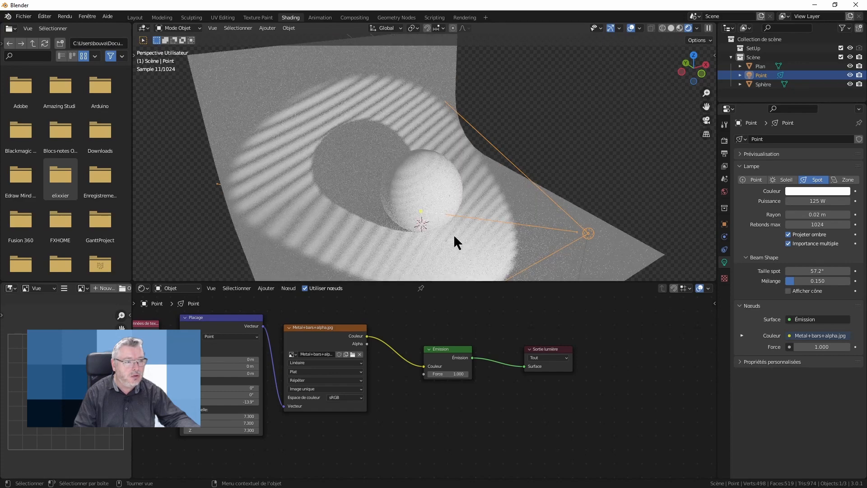
scroll(424, 239, "down", 3)
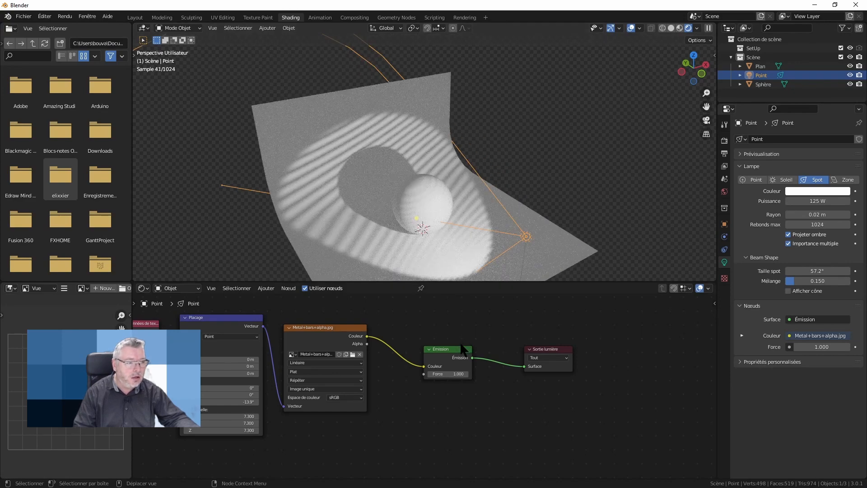
Step: Move the Emission and light output nodes away from the image texture, and duplicate the Emission node just below the original
left_click_drag(442, 329, 638, 408)
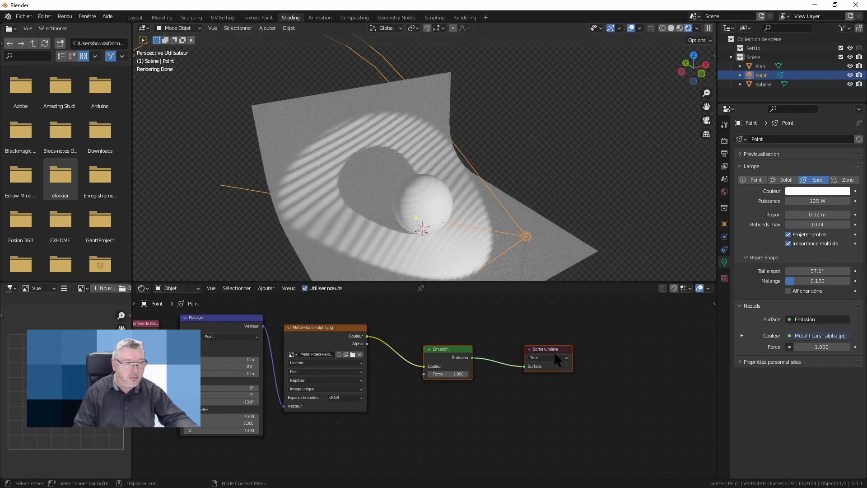
left_click_drag(448, 351, 509, 355)
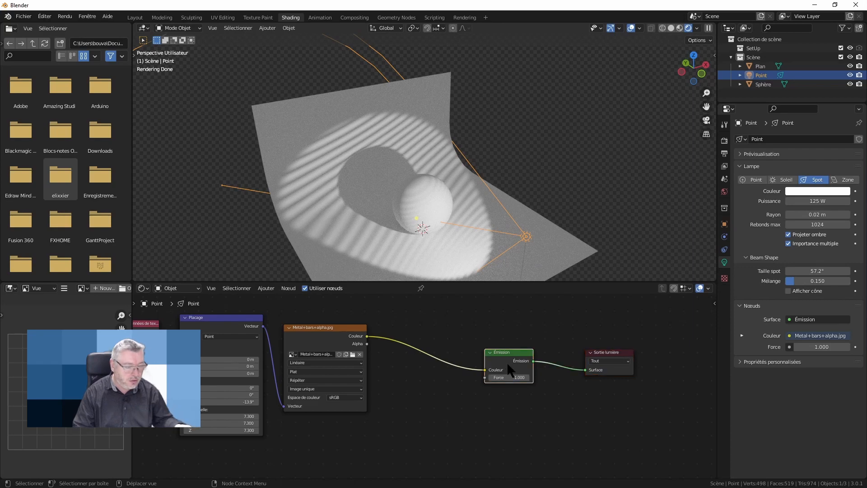
key("shift+d")
left_click(506, 406)
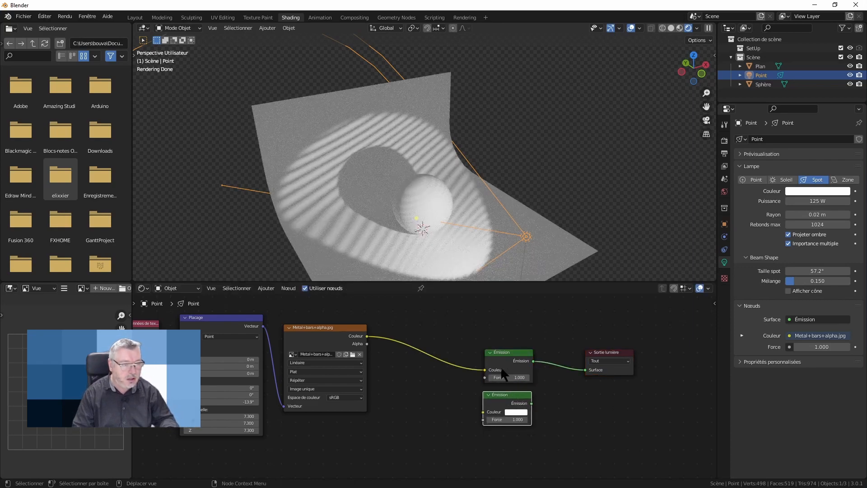
Step: Combine both Emission nodes through a Mix Shader into the light output, with the image texture's colour driving its Fac
right_click_drag(508, 407, 509, 366, "ctrl+shift")
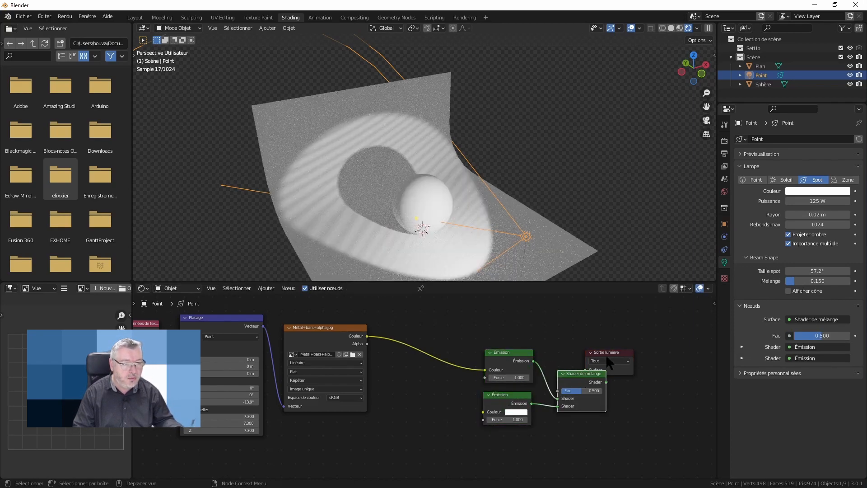
left_click_drag(609, 353, 647, 339)
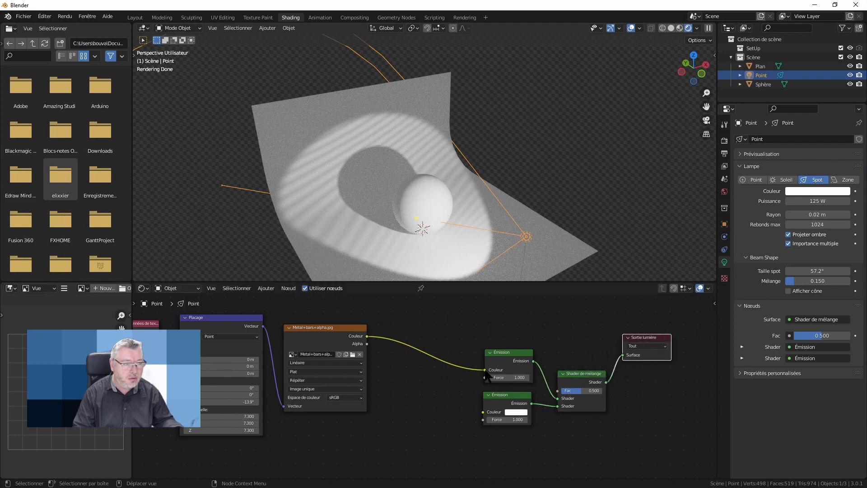
left_click_drag(485, 371, 558, 390)
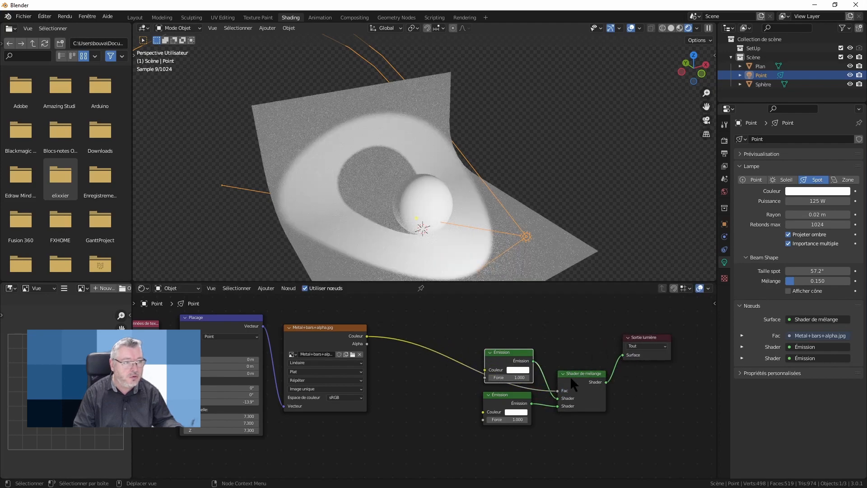
Step: Colour the upper Emission node blue and the lower one red, and shift the blue node and the Mix Shader upward
left_click(519, 370)
left_click(524, 316)
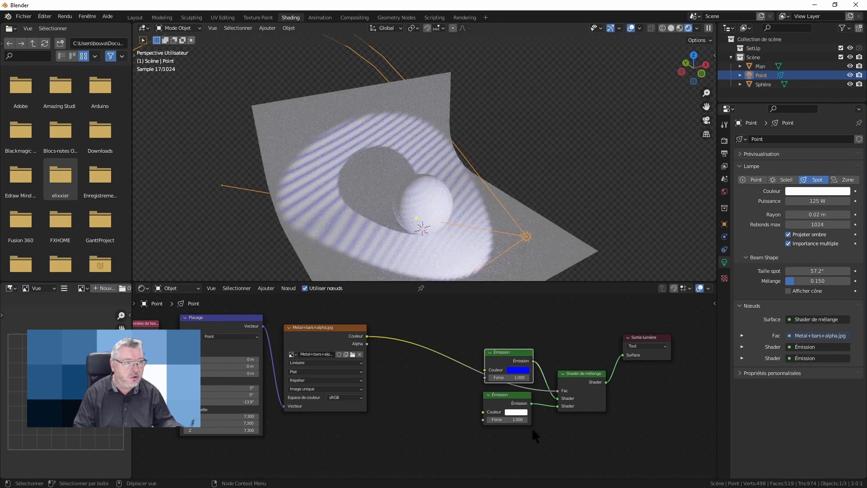
left_click(518, 412)
left_click(538, 357)
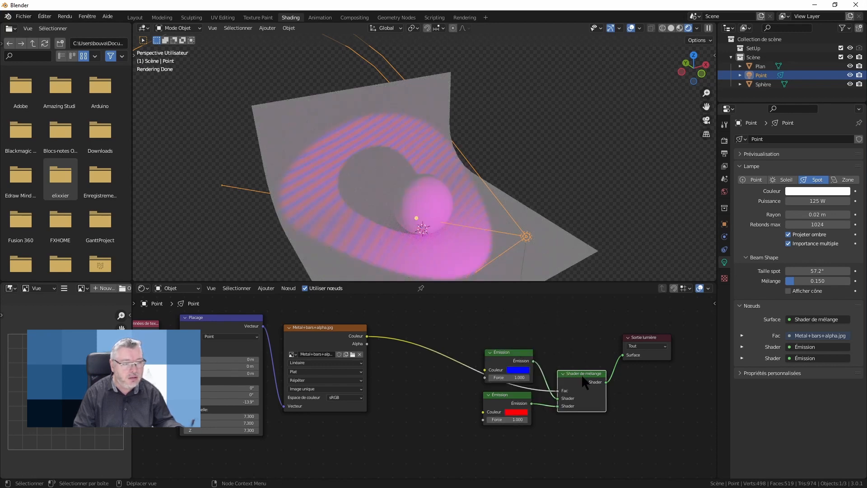
left_click_drag(510, 353, 514, 331)
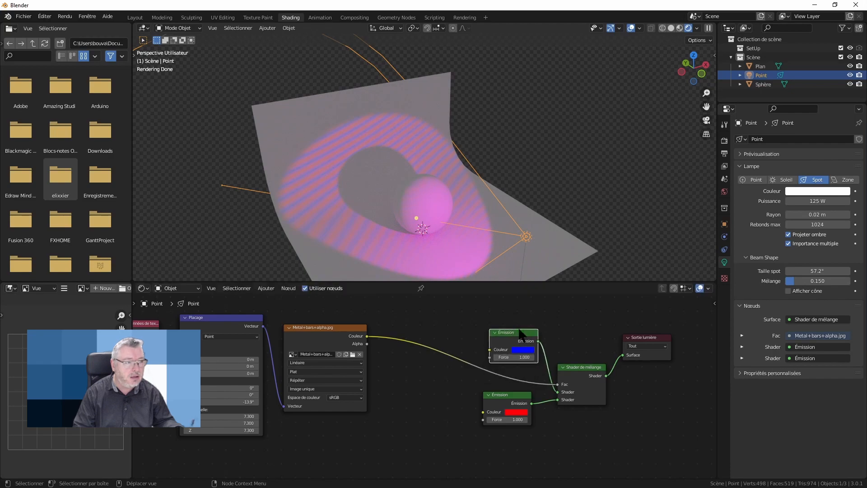
scroll(378, 204, "up", 3)
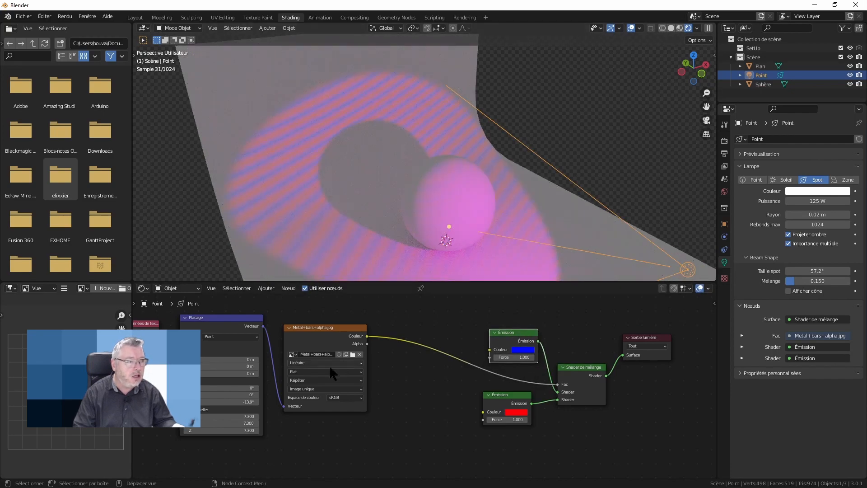
Step: Delete the image texture node from the spot light's node tree
scroll(451, 394, "down", 1)
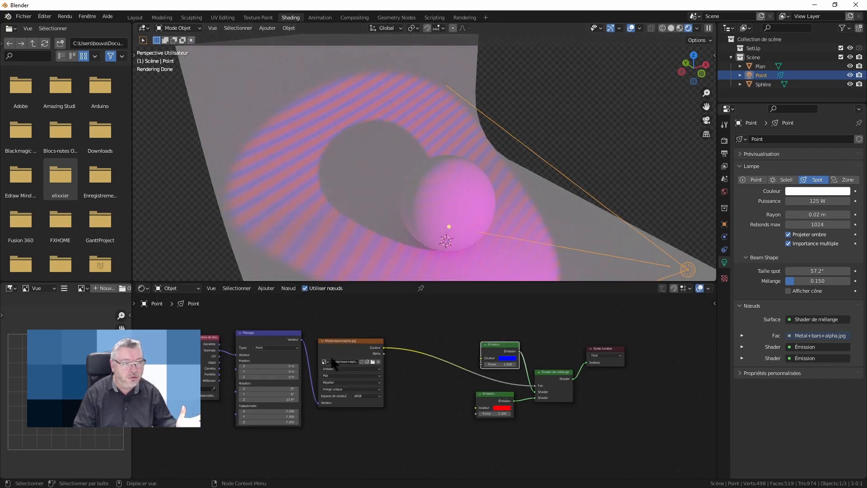
left_click(350, 343)
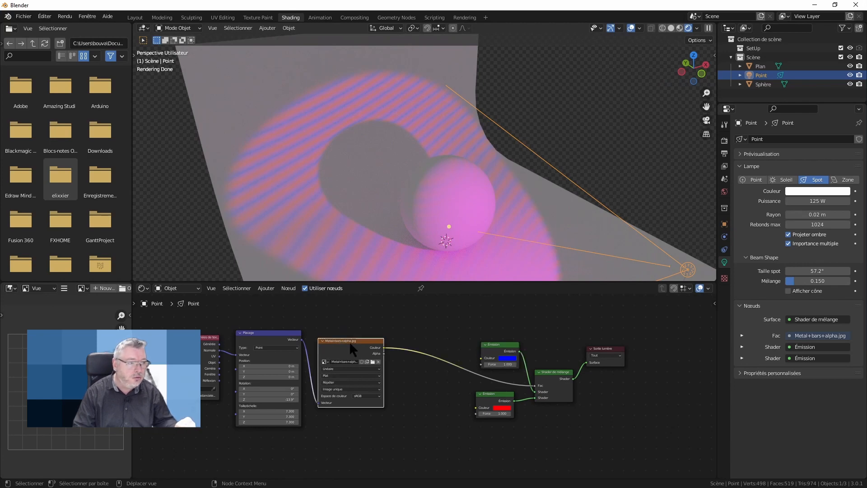
key("x")
Step: Add a Noise Texture node fed by the Mapping node's vector, with its Fac output driving the Mix Shader's Fac
key("shift+a")
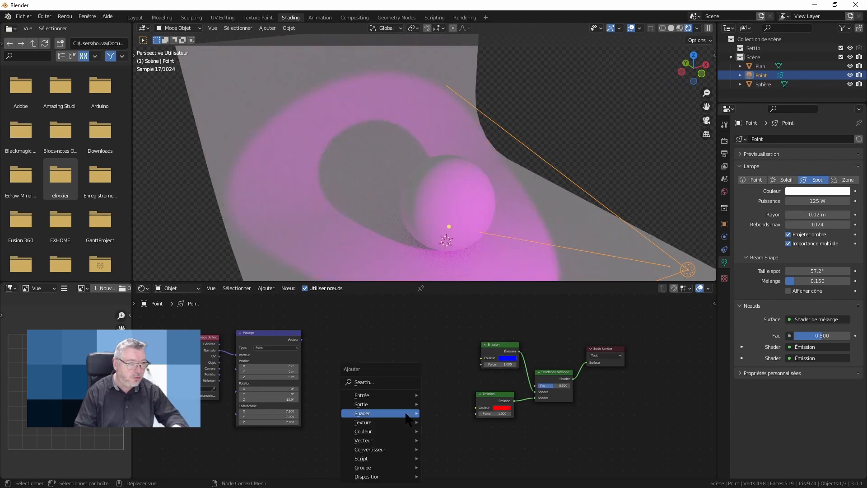
mouse_move(405, 413)
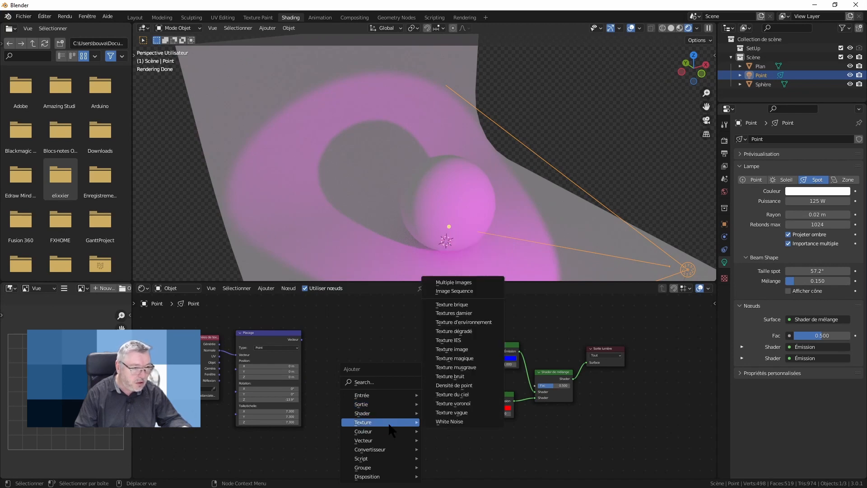
left_click(469, 376)
left_click(371, 374)
left_click_drag(302, 339, 353, 380)
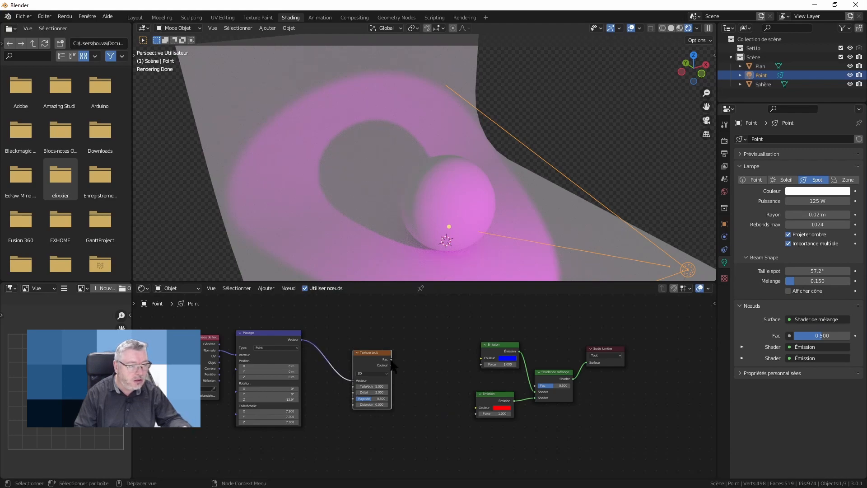
left_click_drag(391, 359, 535, 385)
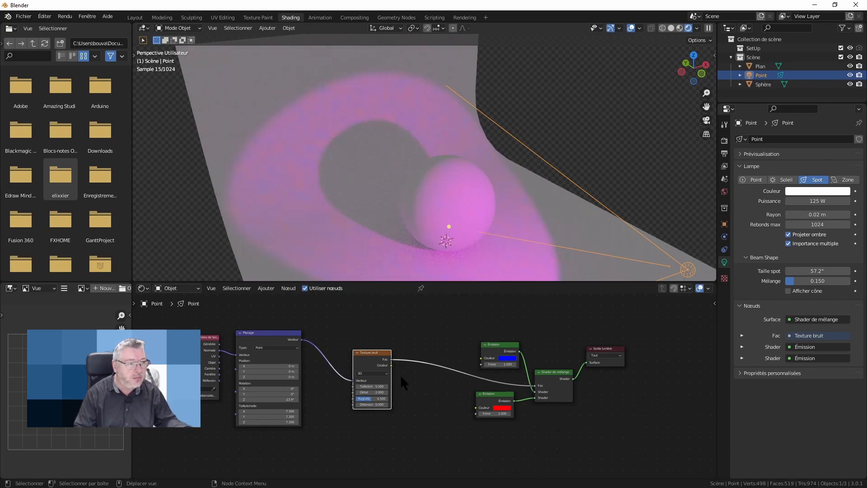
Step: Set the Noise Texture's scale to 2.5, detail to 10.8 and roughness to about 0.592, and the light's radius to 0 m
scroll(329, 200, "up", 2)
scroll(374, 394, "up", 10)
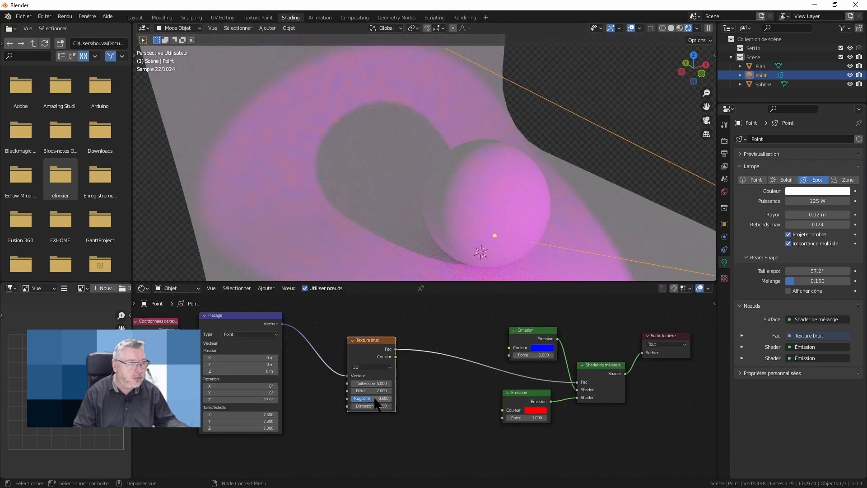
left_click_drag(374, 375, 415, 388)
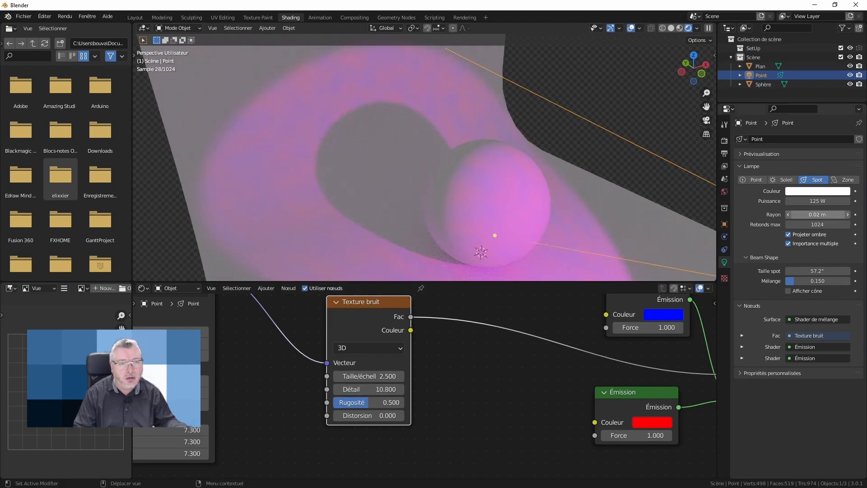
left_click_drag(816, 215, 785, 215)
mouse_move(366, 401)
left_mouse_down()
mouse_move(404, 401)
mouse_move(375, 401)
left_mouse_up()
scroll(557, 364, "down", 1)
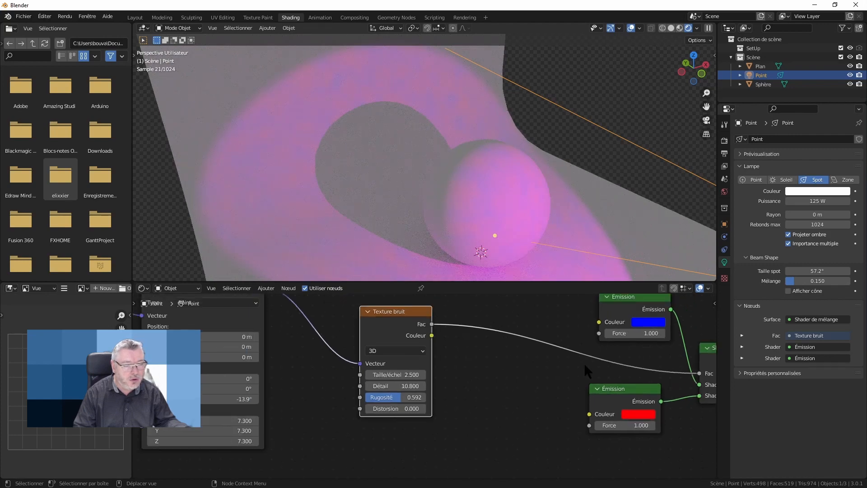
Step: Set the spot light's power to 500 W, the red Emission's strength to 0.4 and the blue Emission's strength to 1.8
left_click(818, 201)
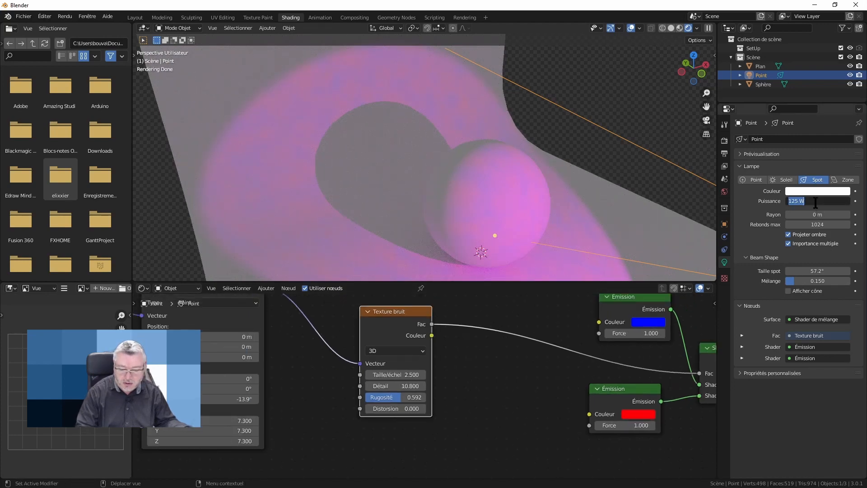
type("500")
key("Return")
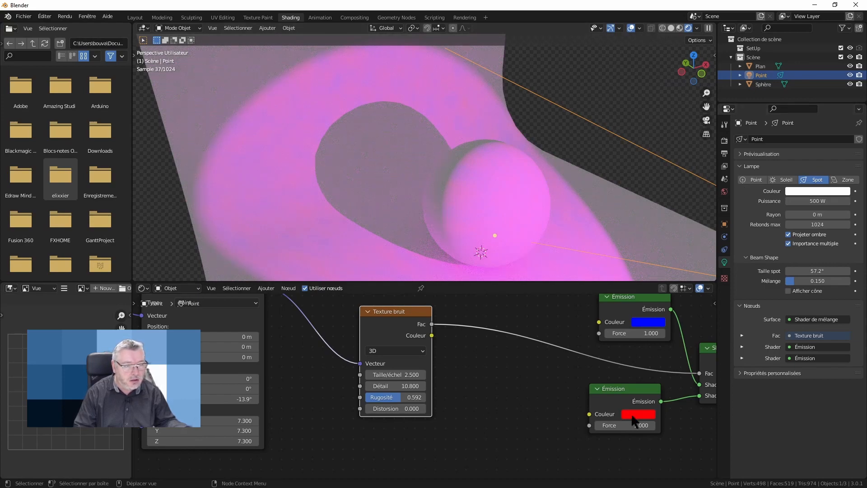
left_click_drag(634, 420, 614, 425)
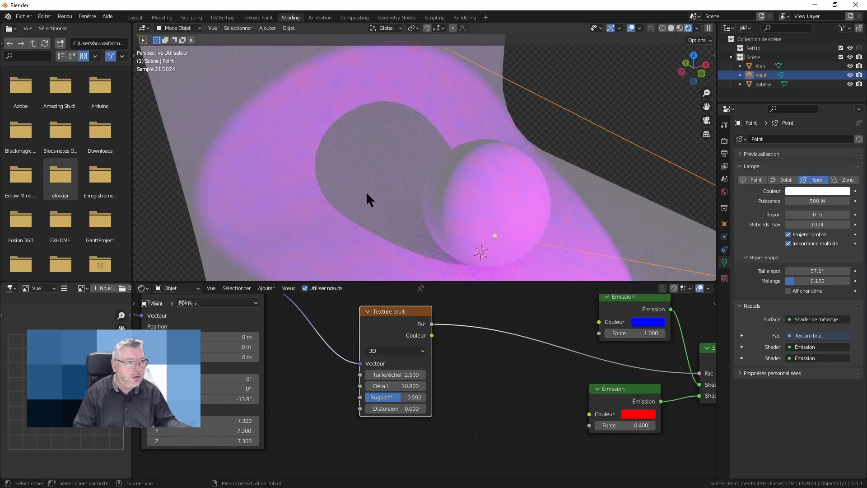
left_click_drag(634, 333, 652, 333)
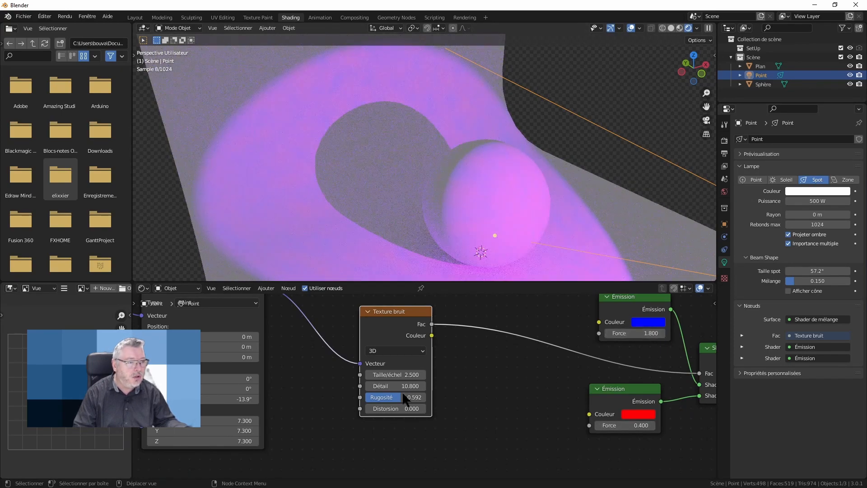
Step: Set the Noise Texture's scale to -1.4 and darken the red Emission colour to a value of about 0.346
scroll(485, 390, "down", 1)
middle_click_drag(485, 389, 444, 369)
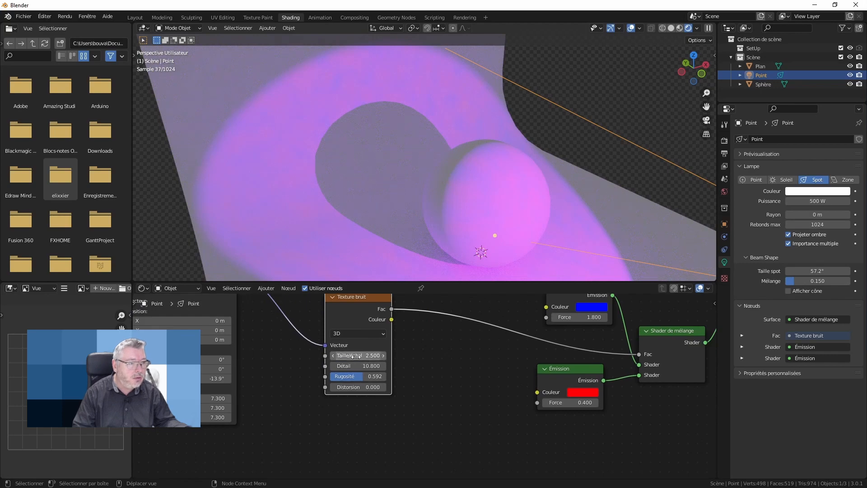
left_click_drag(359, 355, 289, 356)
scroll(294, 165, "down", 2)
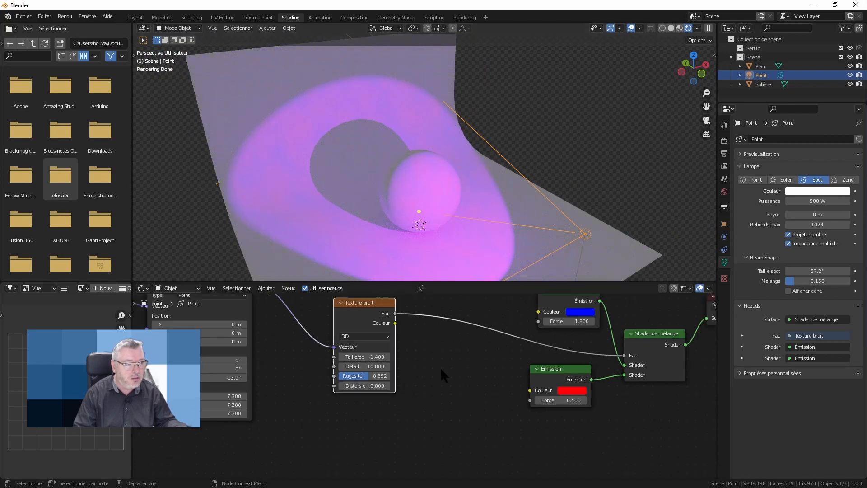
scroll(440, 366, "down", 3)
left_click(570, 396)
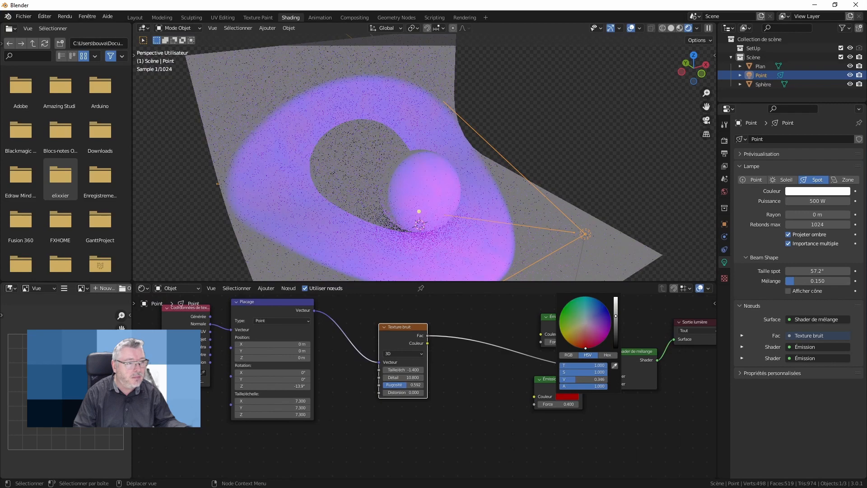
Step: Set the spot light's radius to 0.19 m
middle_click_drag(405, 201, 441, 115)
scroll(441, 114, "up", 3)
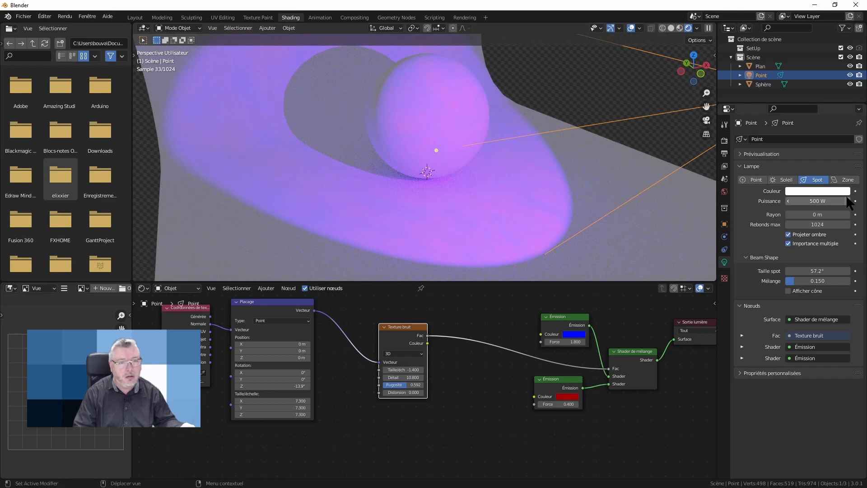
mouse_move(846, 214)
left_mouse_down()
mouse_move(838, 217)
mouse_move(846, 217)
left_mouse_up()
scroll(397, 149, "down", 4)
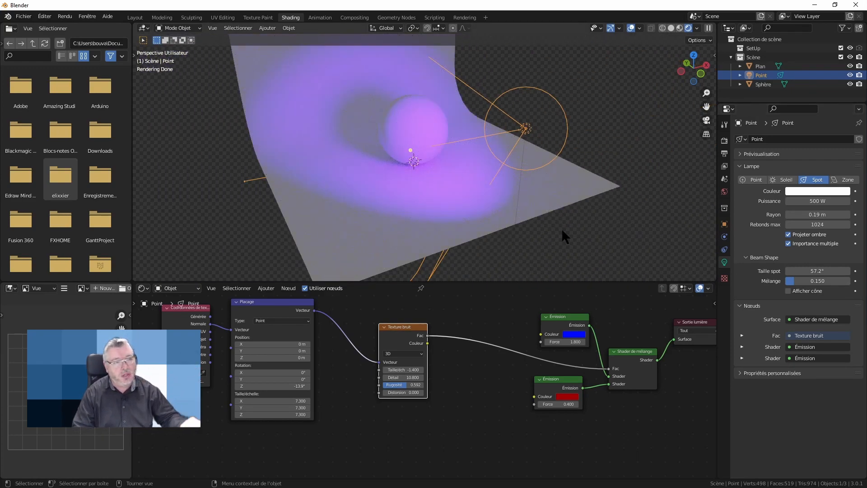
scroll(529, 202, "down", 3)
middle_click_drag(536, 175, 523, 180, "shift")
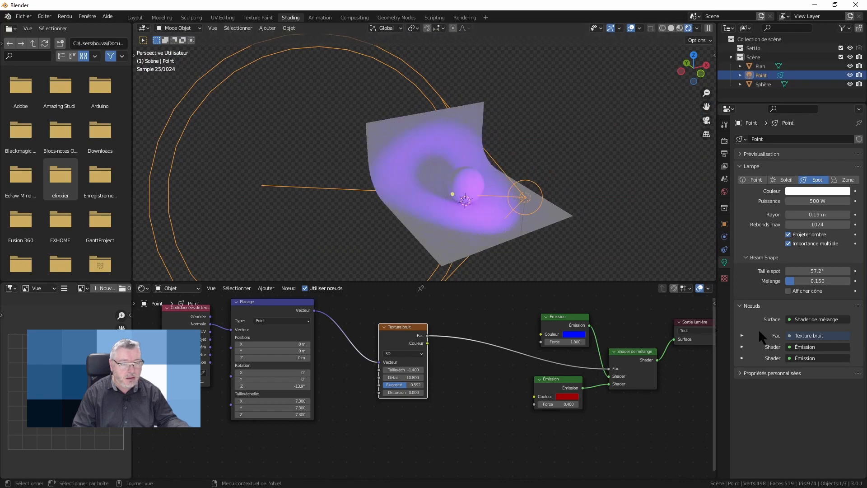
Step: Try the same node setup on the Area and Sun light types, and finish with the light set to Point
left_click(845, 181)
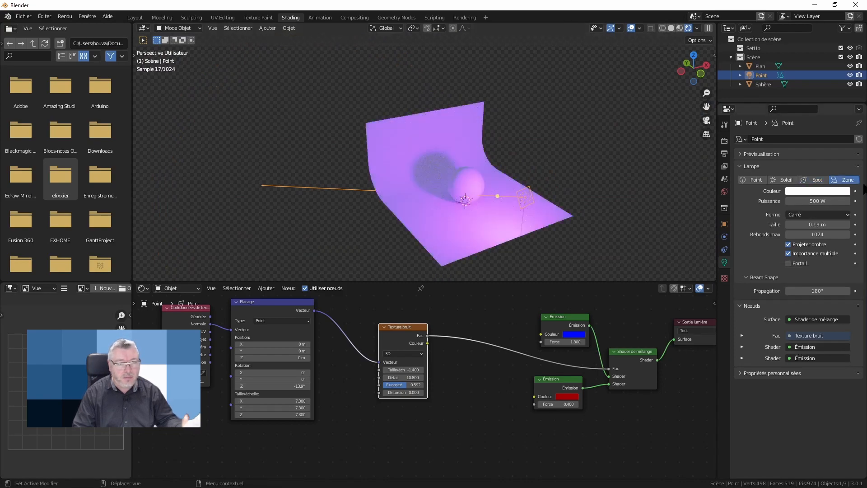
left_click(785, 179)
left_click(753, 179)
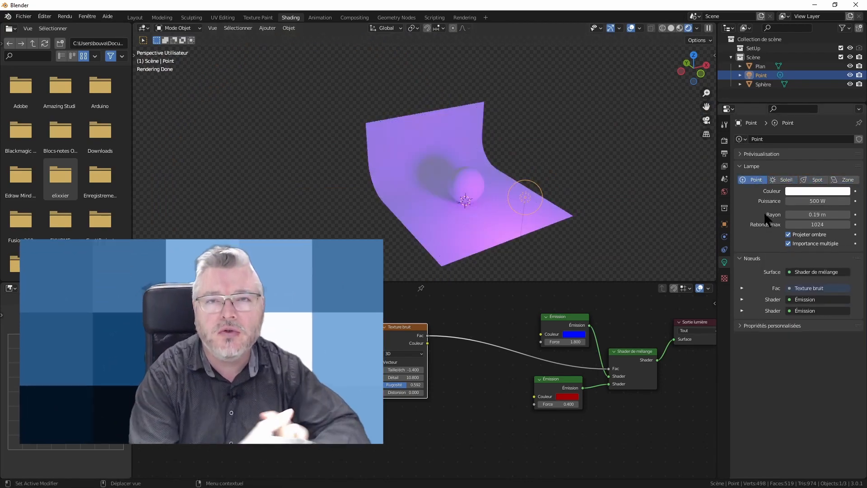